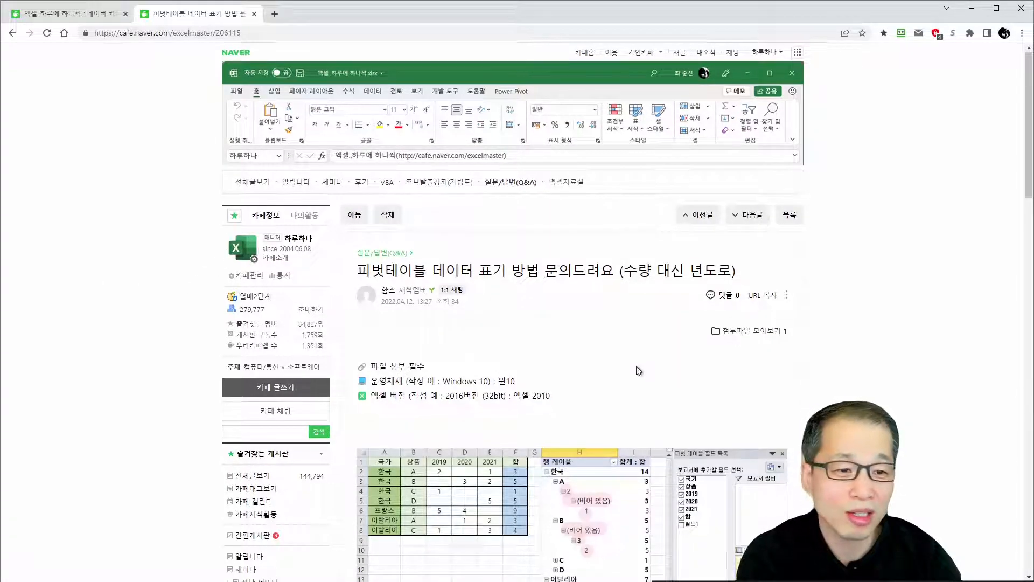
Read the forum question about showing years instead of quantities, marking its source table, pivot table, field list and desired output.
scroll(639, 371, down, 7)
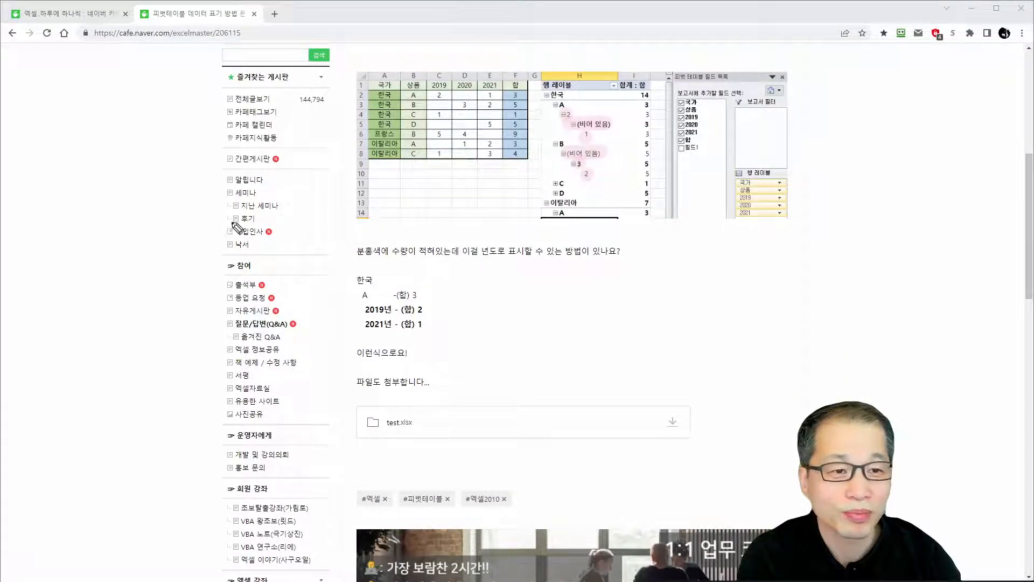
drag(364, 82, 362, 155)
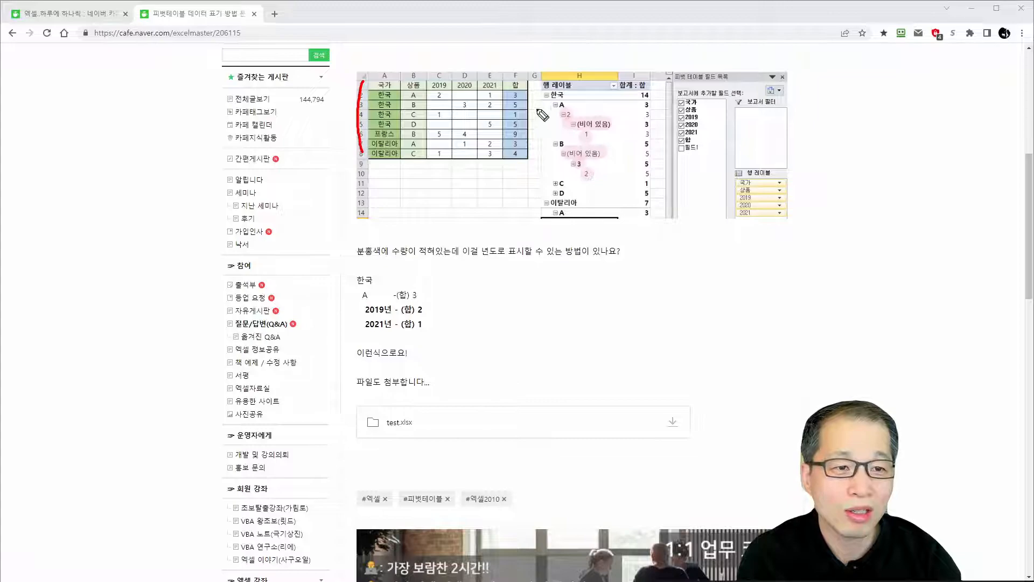
drag(530, 82, 528, 156)
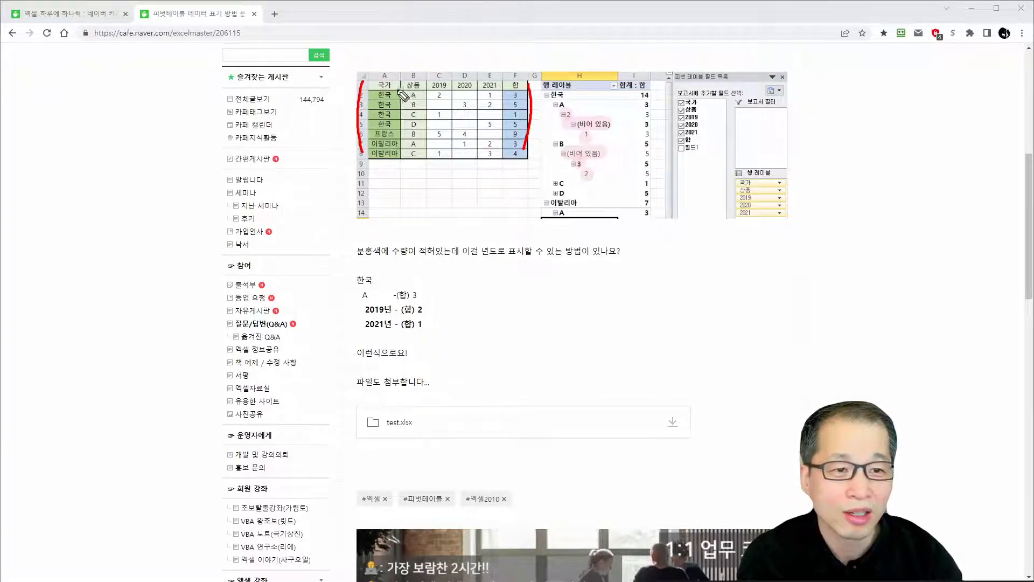
mouse_move(376, 90)
mouse_down()
mouse_move(531, 95)
mouse_move(506, 91)
mouse_move(519, 80)
mouse_up()
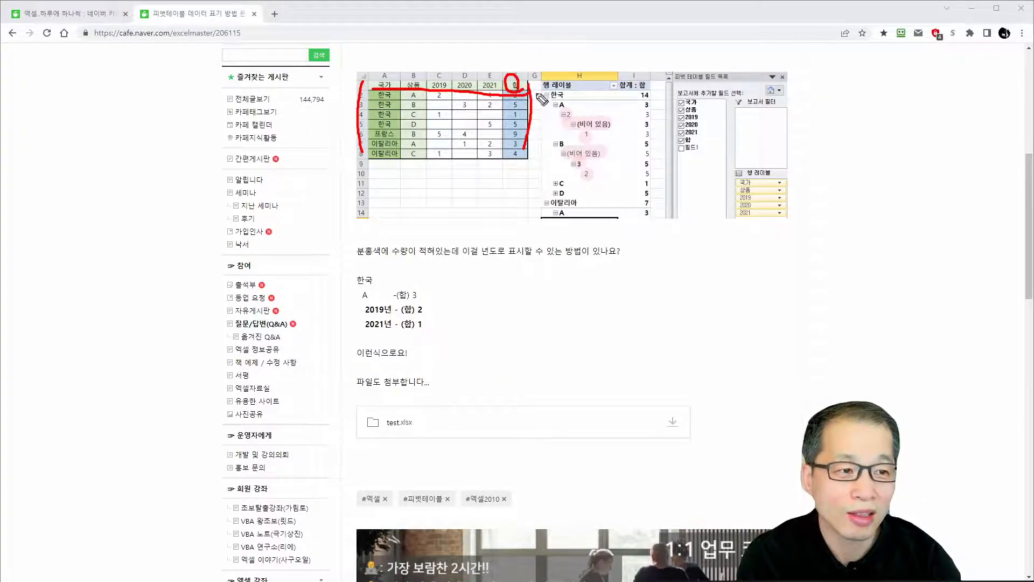
mouse_move(651, 89)
mouse_down()
mouse_move(622, 82)
mouse_move(654, 96)
mouse_up()
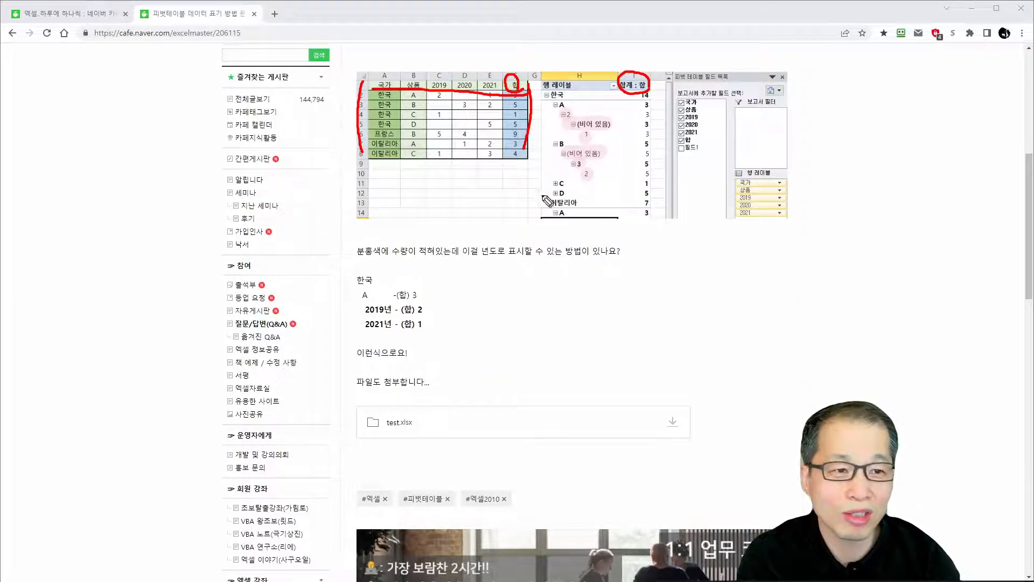
mouse_move(381, 97)
mouse_down()
mouse_move(375, 72)
mouse_move(504, 73)
mouse_move(508, 103)
mouse_up()
drag(734, 176, 785, 174)
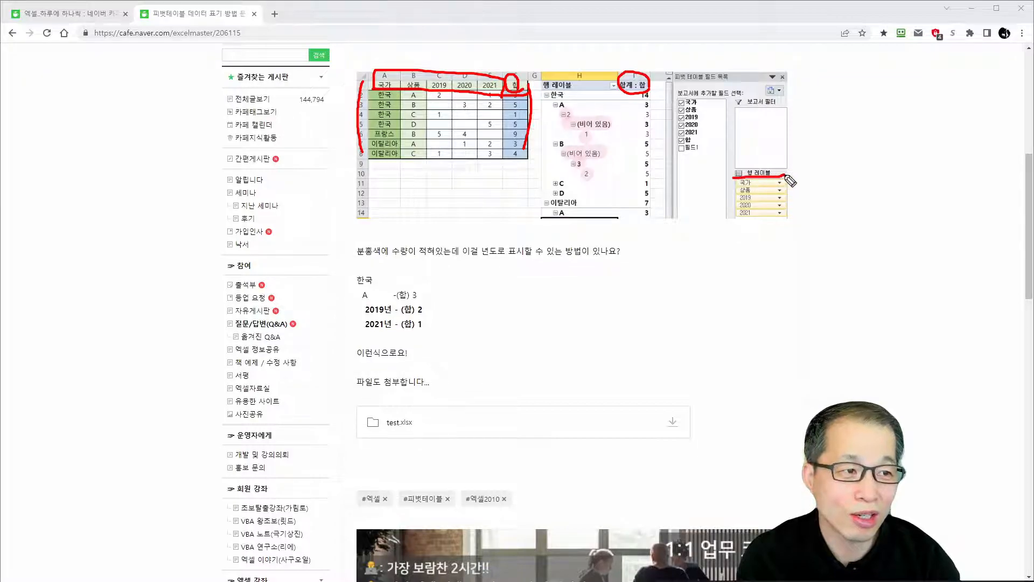
mouse_move(472, 62)
mouse_down()
mouse_move(477, 54)
mouse_move(733, 115)
mouse_move(753, 160)
mouse_move(761, 155)
mouse_up()
mouse_move(722, 127)
mouse_down()
mouse_move(682, 149)
mouse_move(679, 92)
mouse_move(720, 128)
mouse_move(716, 139)
mouse_up()
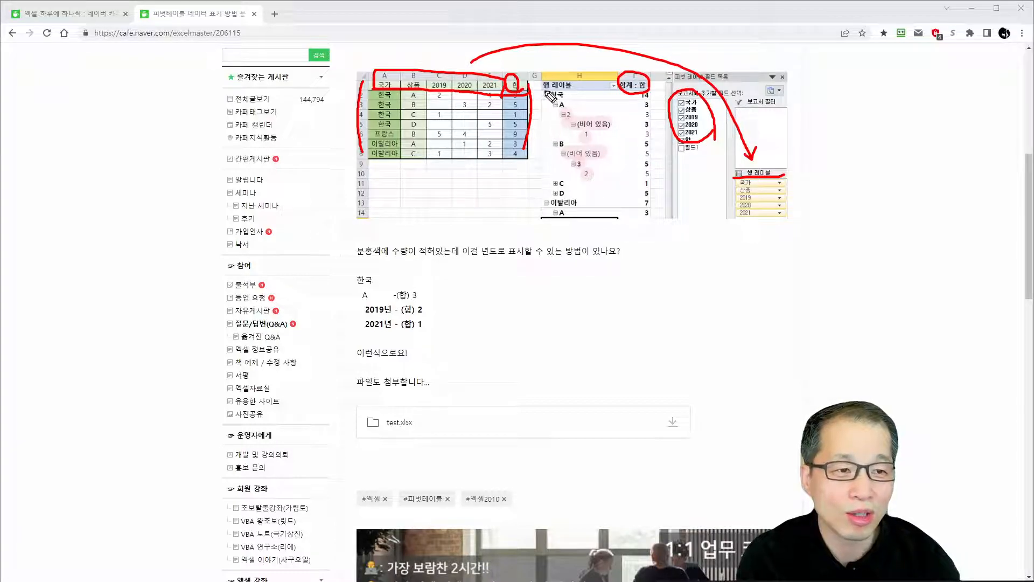
mouse_move(544, 99)
mouse_down()
mouse_move(571, 99)
mouse_move(576, 119)
mouse_move(610, 129)
mouse_move(588, 139)
mouse_move(625, 127)
mouse_move(621, 164)
mouse_move(605, 181)
mouse_up()
mouse_move(395, 331)
mouse_down()
mouse_move(358, 338)
mouse_move(392, 301)
mouse_move(402, 338)
mouse_move(392, 342)
mouse_up()
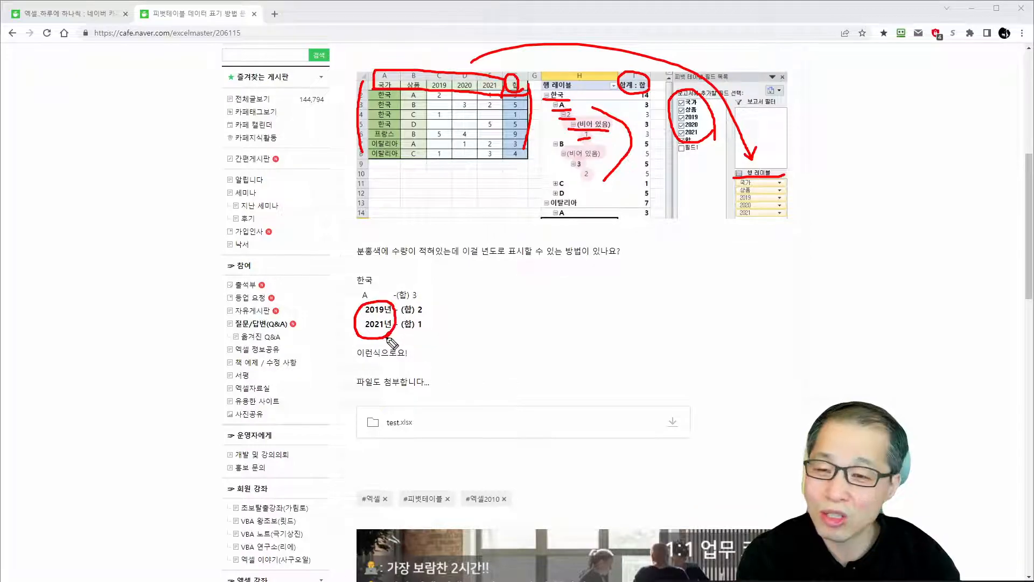
mouse_move(454, 94)
mouse_down()
mouse_move(458, 168)
mouse_move(426, 160)
mouse_move(437, 90)
mouse_move(447, 93)
mouse_up()
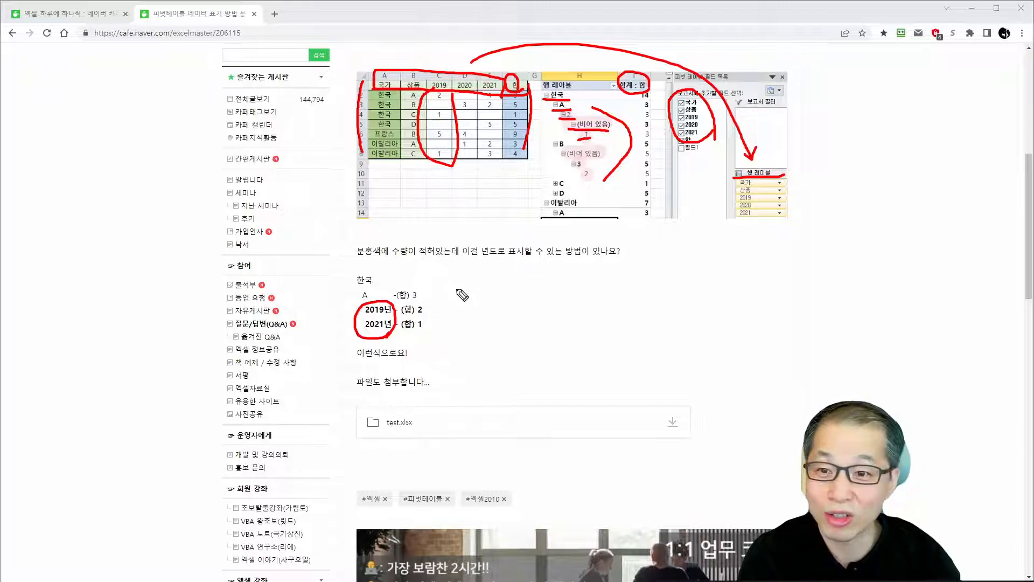
Sketch a table with separate header and data areas beside the question, point out the misplaced year data, and clear all markings.
drag(578, 283, 581, 358)
mouse_move(578, 283)
mouse_down()
mouse_move(671, 283)
mouse_move(678, 350)
mouse_up()
drag(581, 356, 671, 350)
mouse_move(580, 296)
mouse_down()
mouse_move(682, 290)
mouse_move(682, 321)
mouse_move(699, 327)
mouse_up()
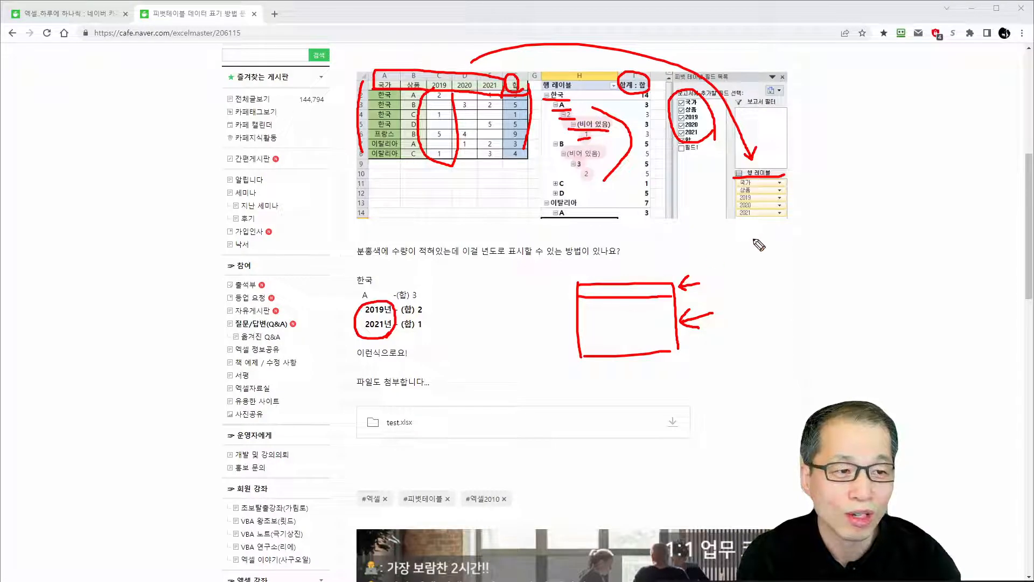
mouse_move(730, 179)
mouse_down()
mouse_move(792, 160)
mouse_move(797, 183)
mouse_up()
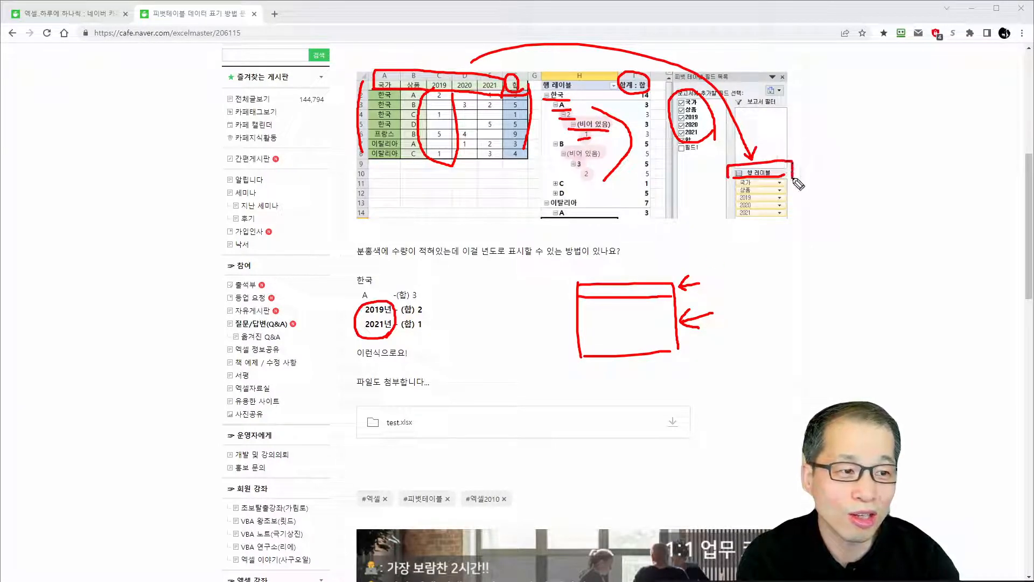
drag(709, 149, 730, 162)
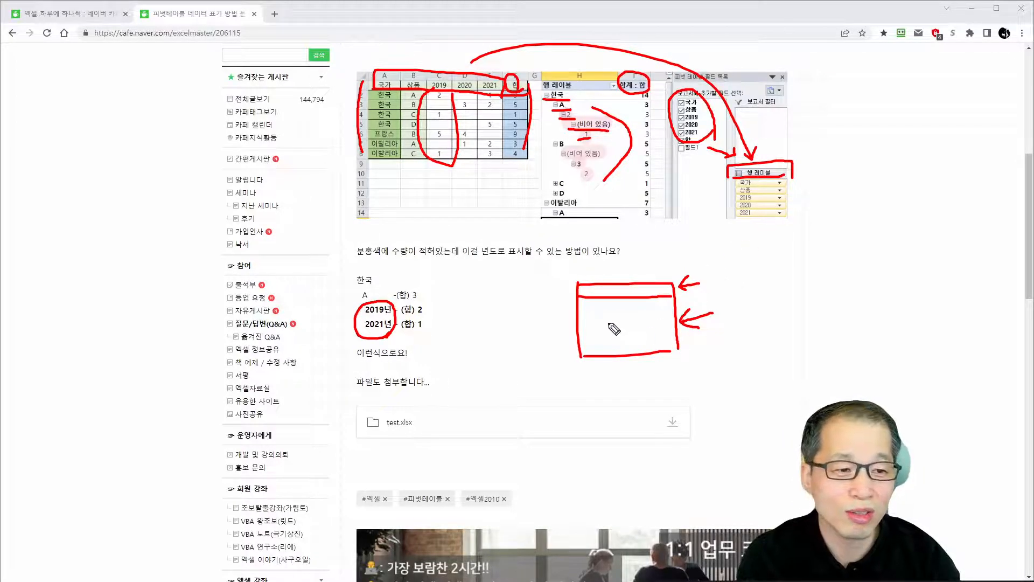
mouse_move(612, 306)
mouse_down()
mouse_move(644, 348)
mouse_move(611, 310)
mouse_move(616, 300)
mouse_move(611, 320)
mouse_move(630, 335)
mouse_up()
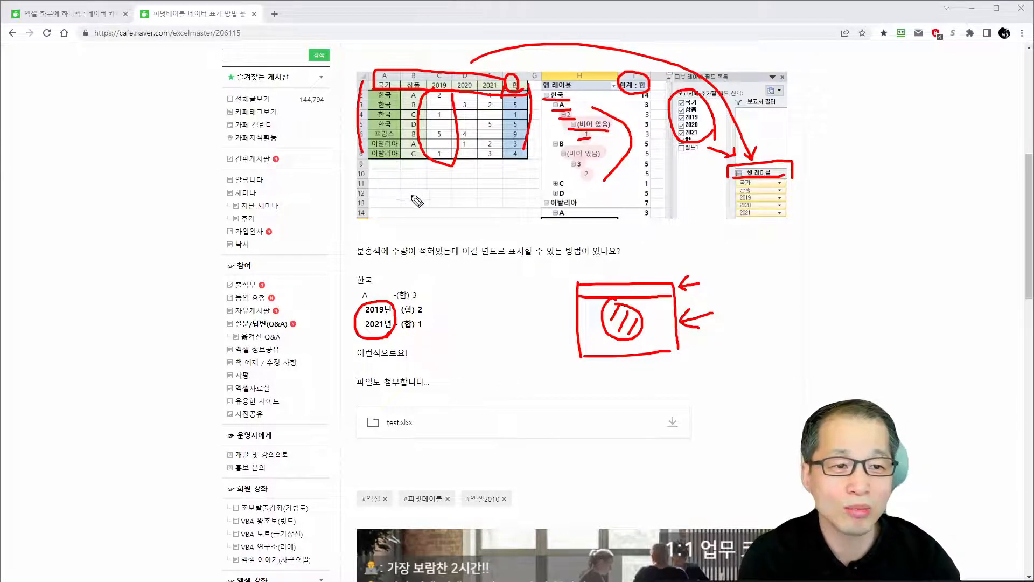
mouse_move(445, 241)
mouse_down()
mouse_move(435, 186)
mouse_move(412, 202)
mouse_move(465, 193)
mouse_up()
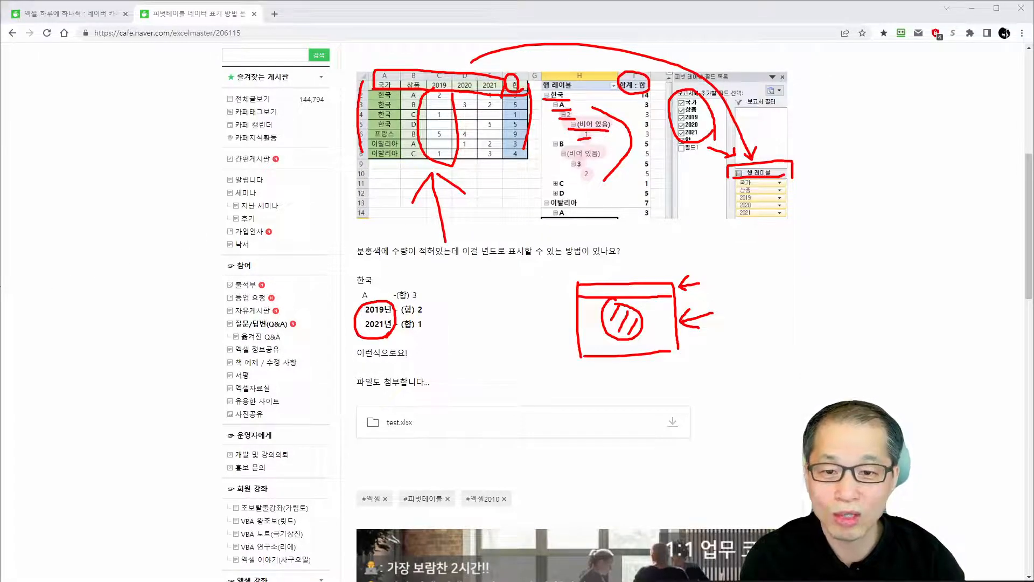
key(Escape)
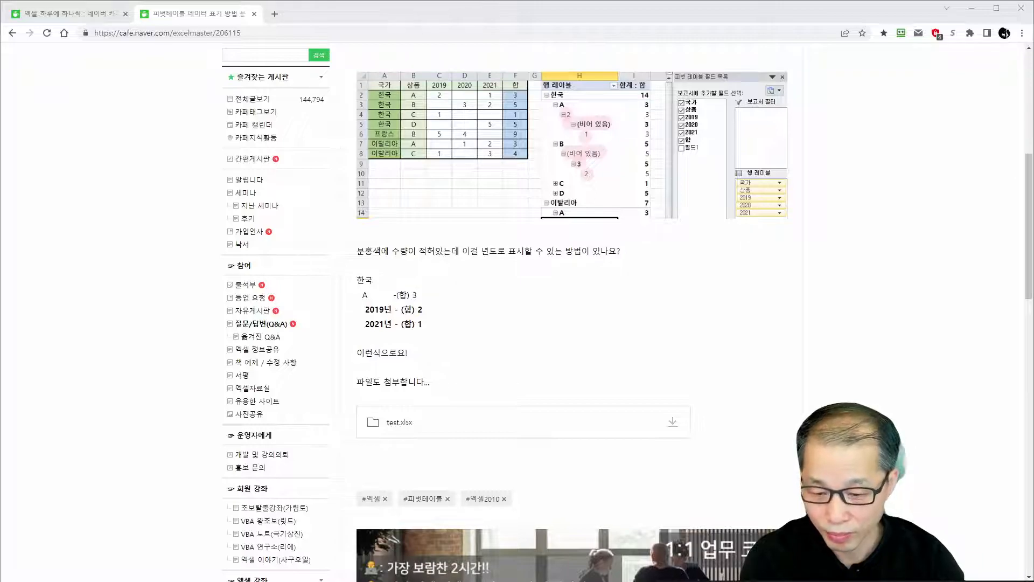
Switch to the test.xlsx workbook in Excel and inspect the source table's 합 column, including the formula in F2.
key(alt+Tab)
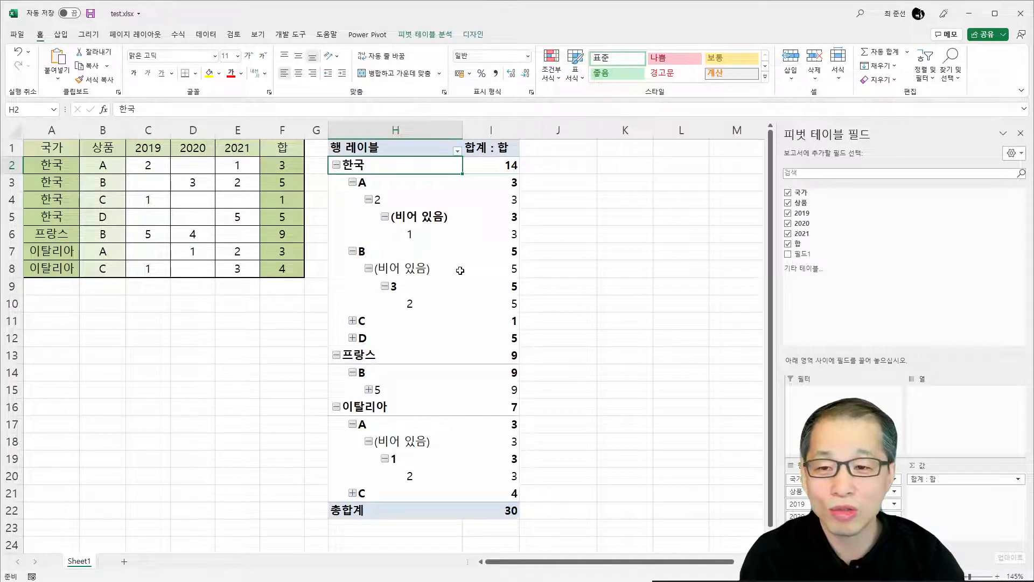
click(138, 222)
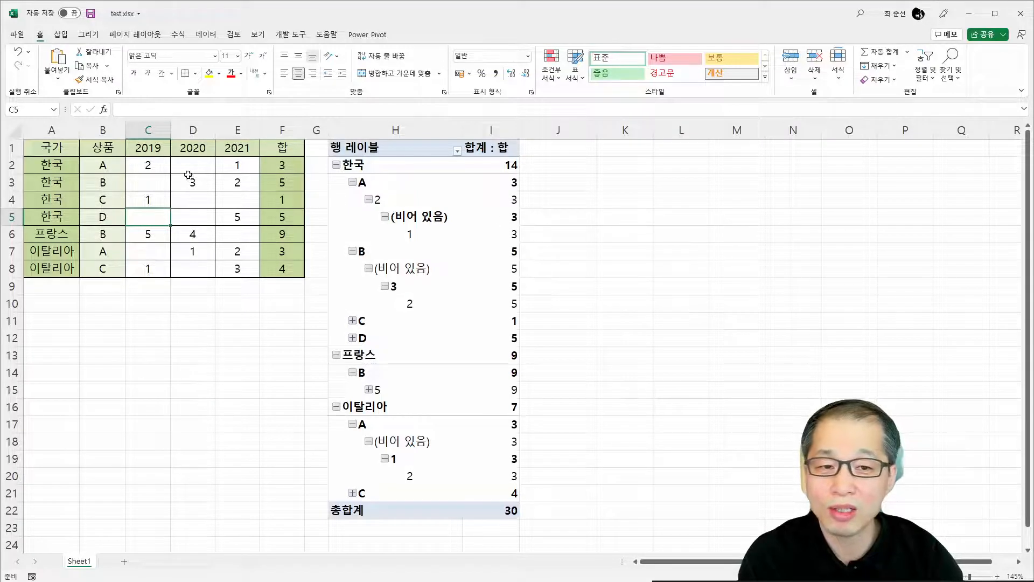
click(275, 169)
key(ctrl+space)
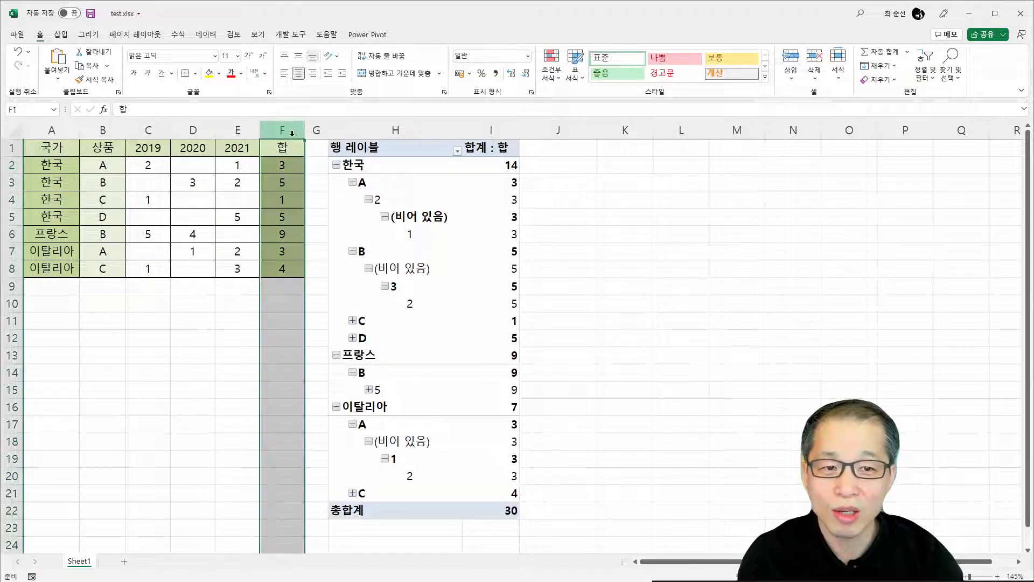
click(286, 161)
key(F2)
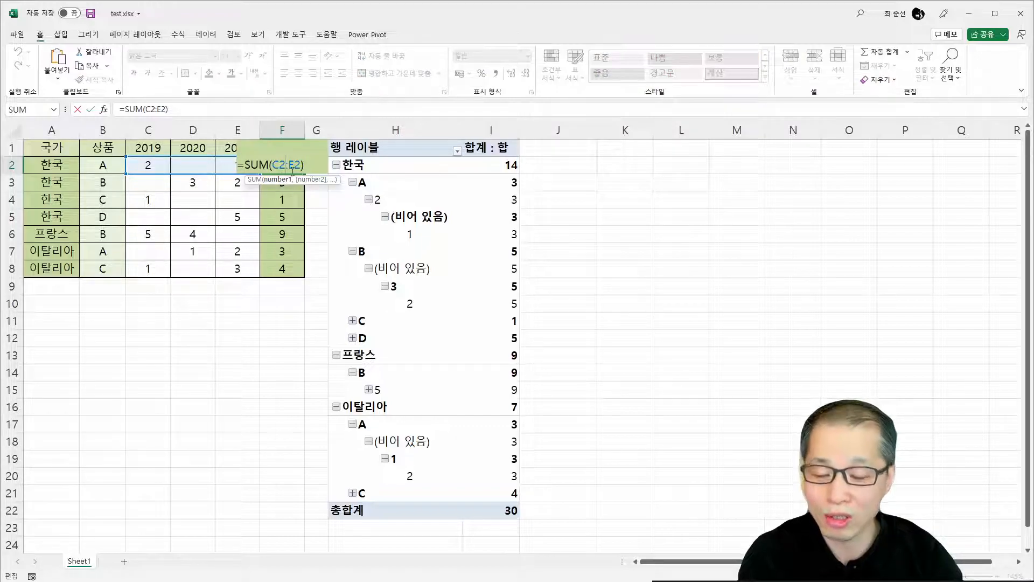
key(Escape)
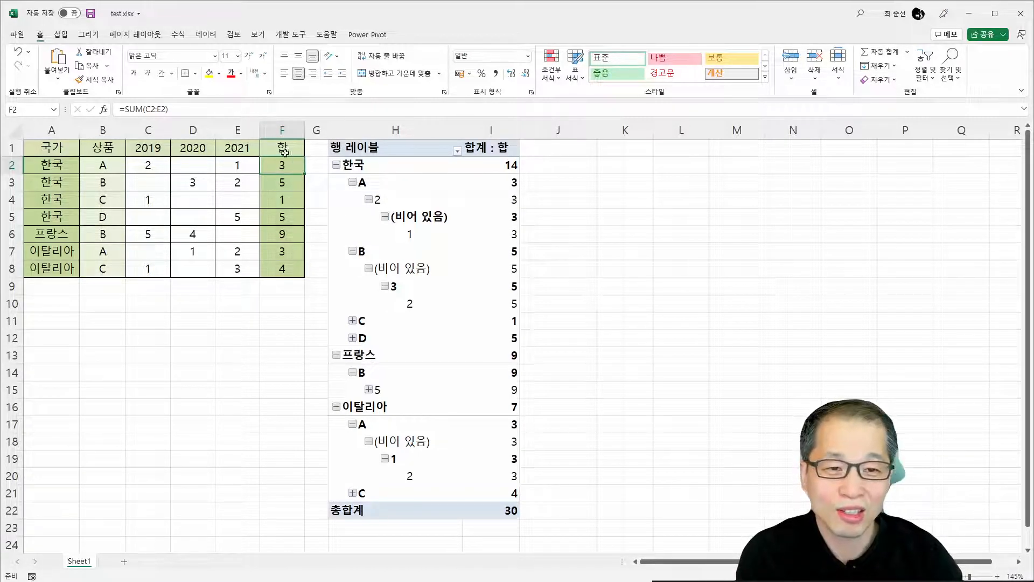
click(274, 130)
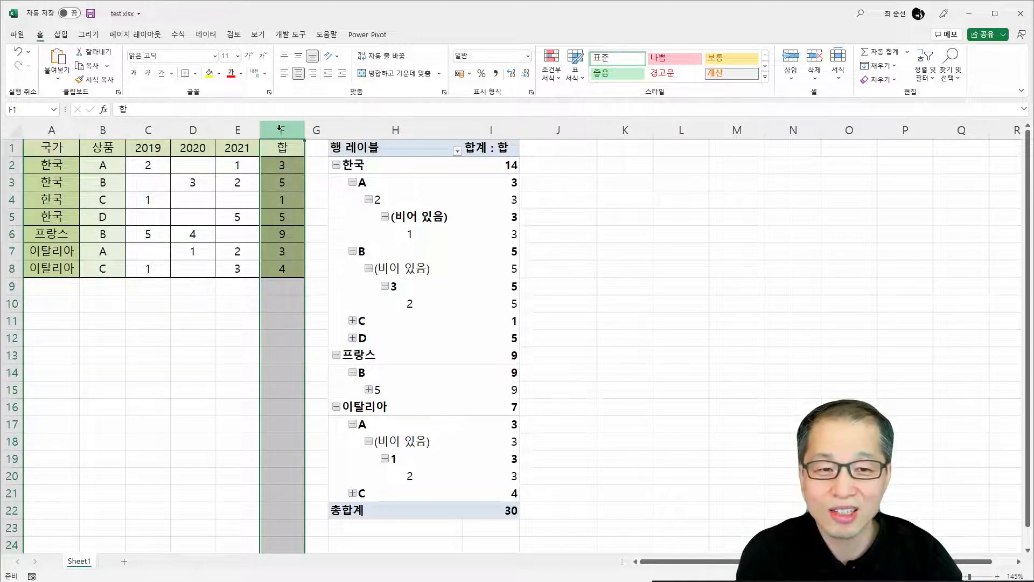
Remove the 합 field from the pivot table and show the field list's field and area sections side by side.
click(380, 165)
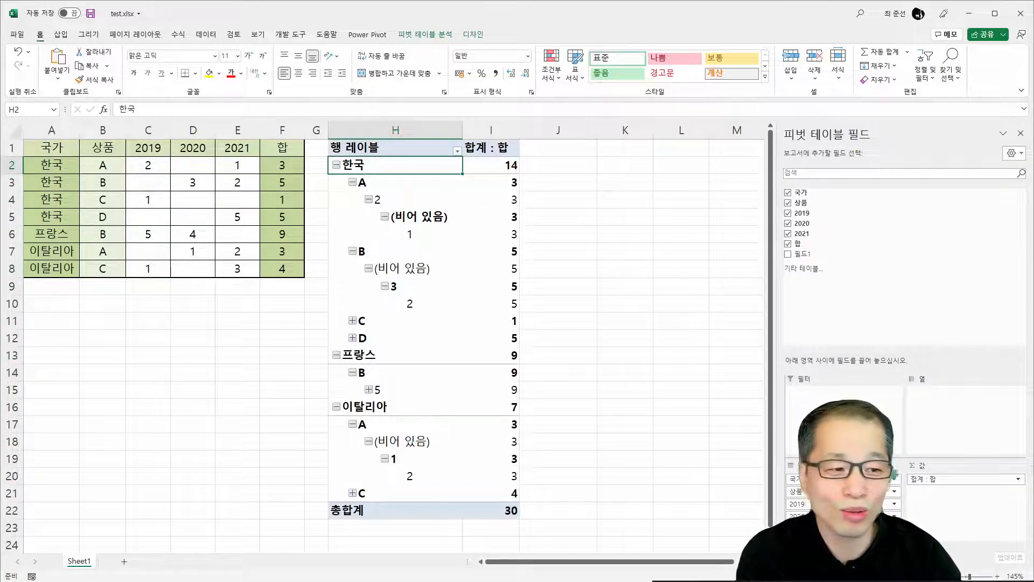
click(788, 244)
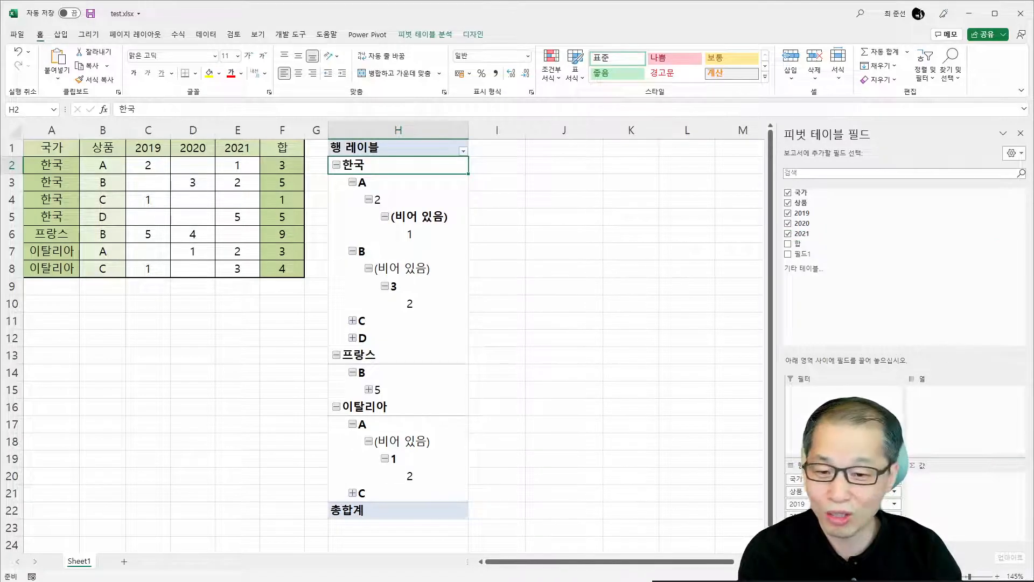
click(1015, 154)
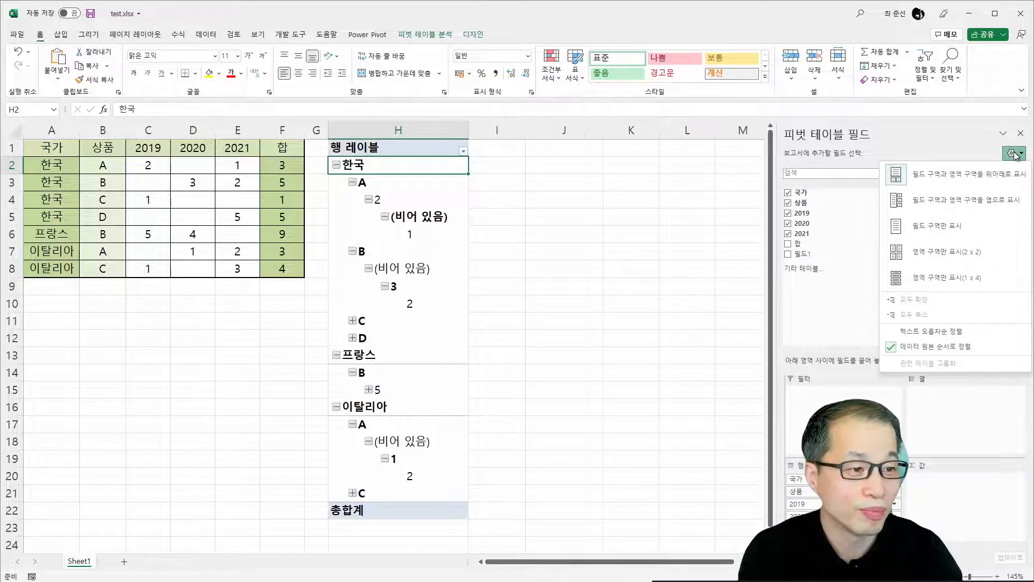
click(972, 206)
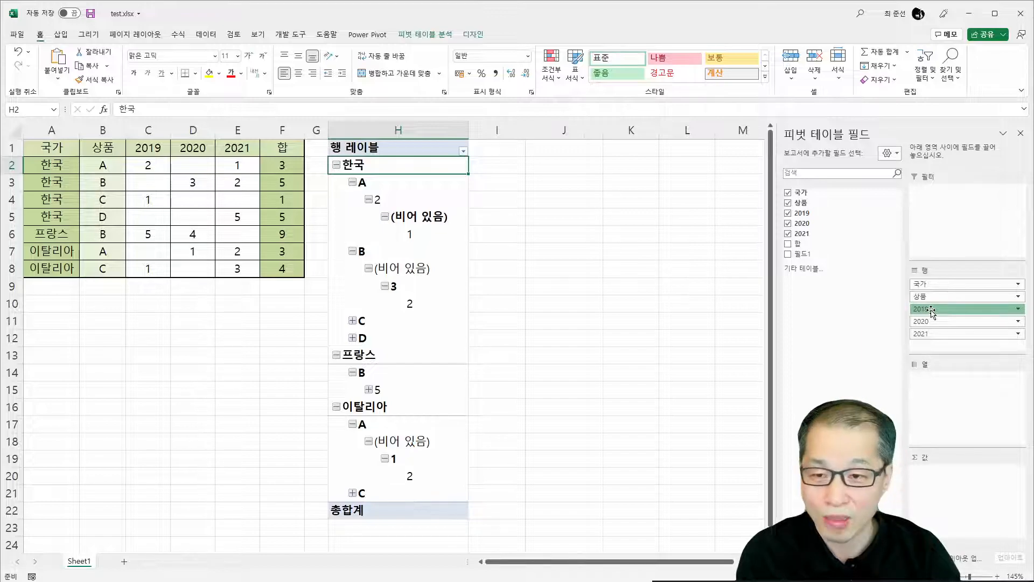
Move the 2019, 2020 and 2021 fields from the pivot table's rows area to its values area.
drag(932, 310, 951, 472)
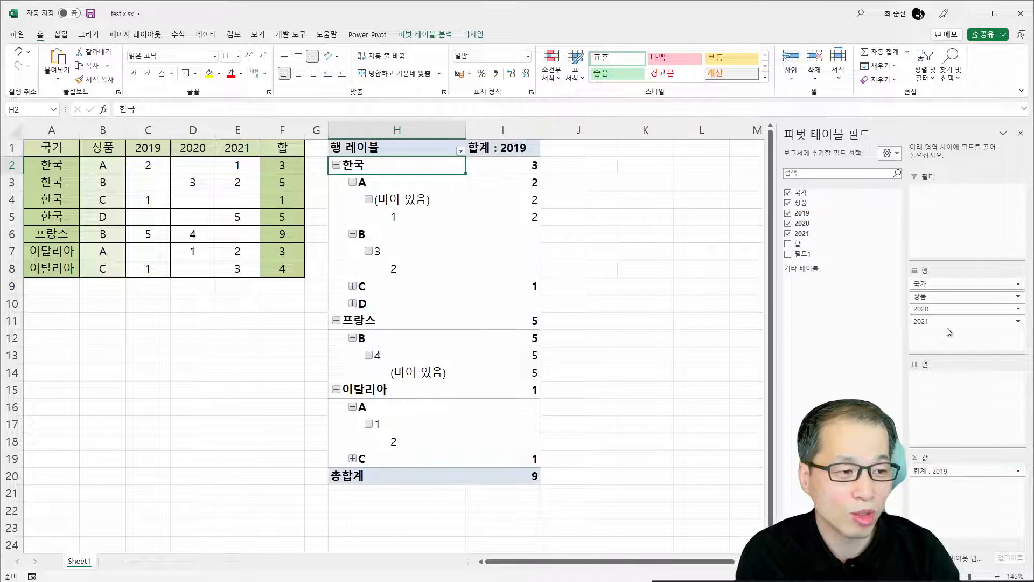
drag(940, 310, 968, 485)
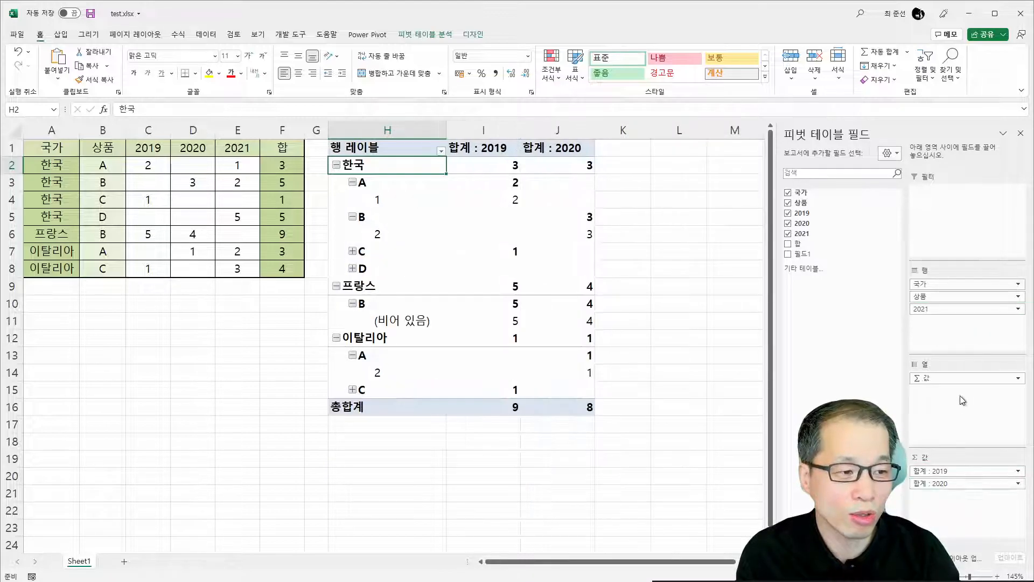
drag(941, 314, 970, 506)
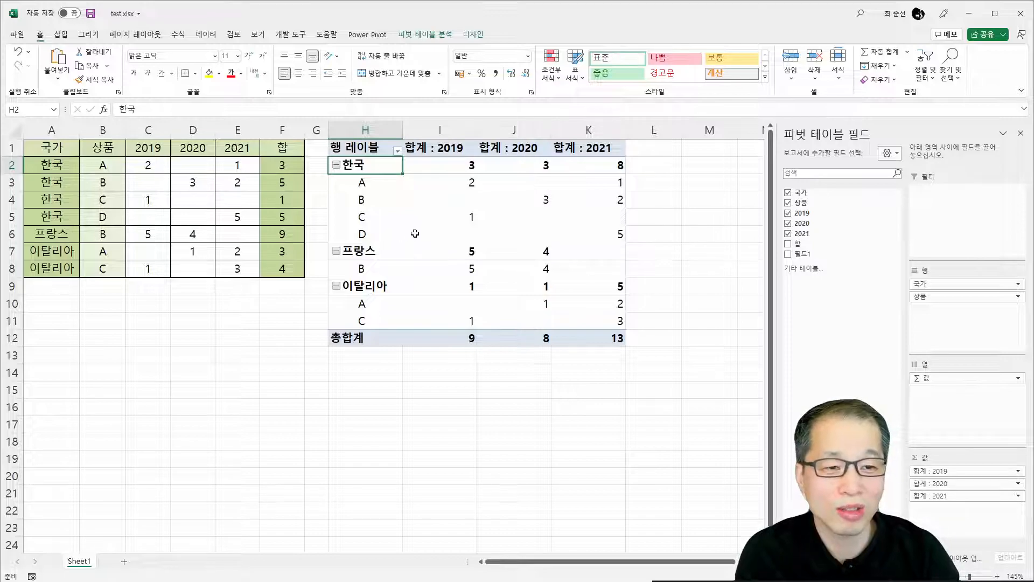
Check the year sum headers and move the Σ 값 item from the columns area to the rows area beneath 상품.
click(427, 141)
drag(528, 144, 586, 143)
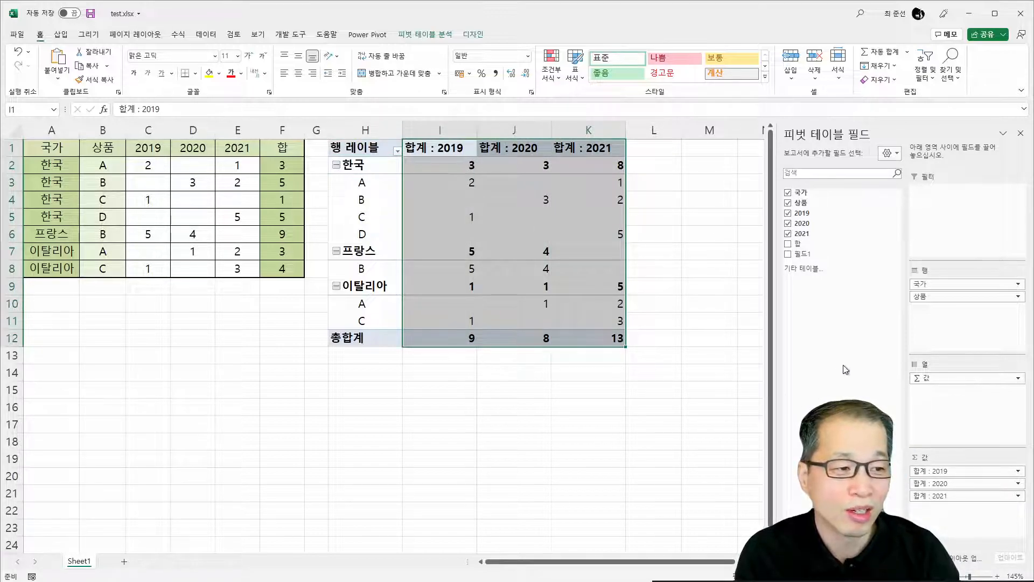
click(949, 379)
click(447, 148)
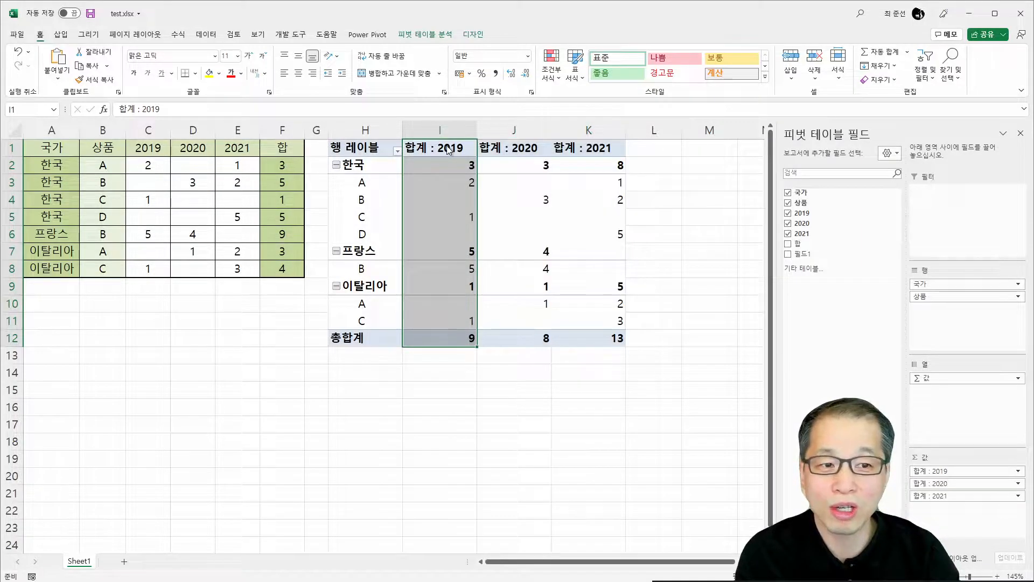
click(437, 149)
drag(437, 148, 588, 147)
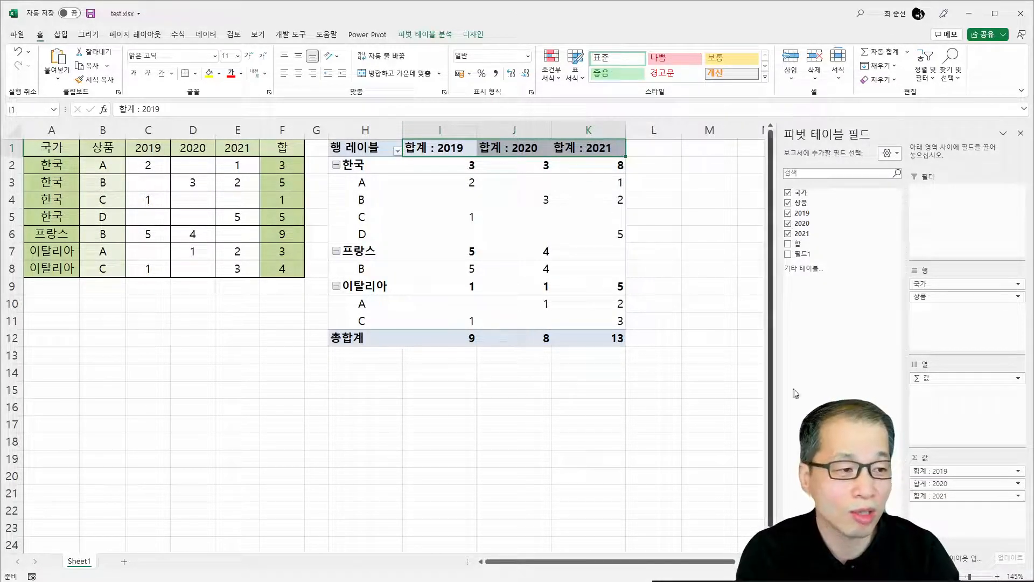
drag(922, 378, 936, 318)
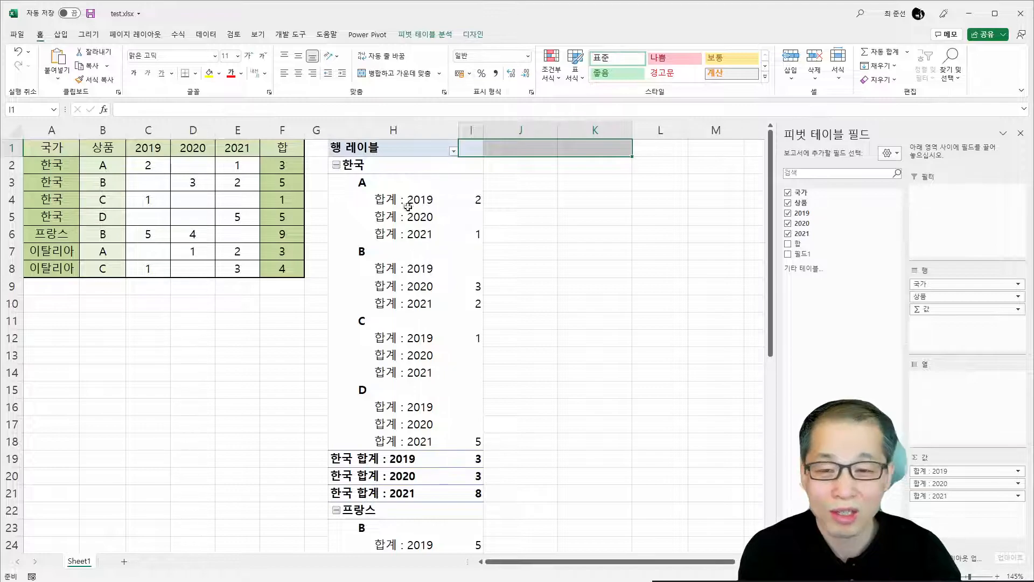
Switch the pivot table's report layout to tabular form.
click(388, 147)
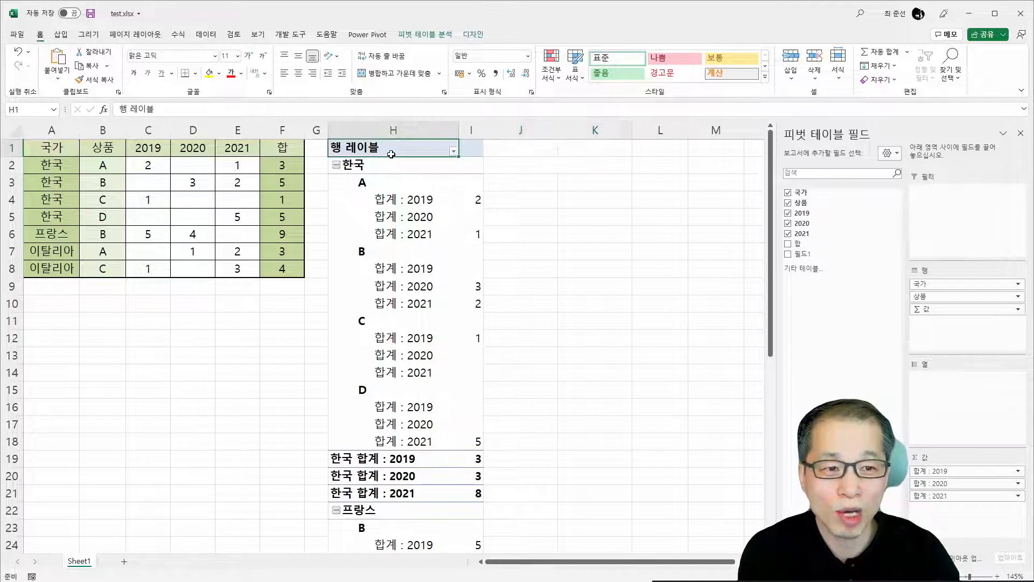
click(476, 37)
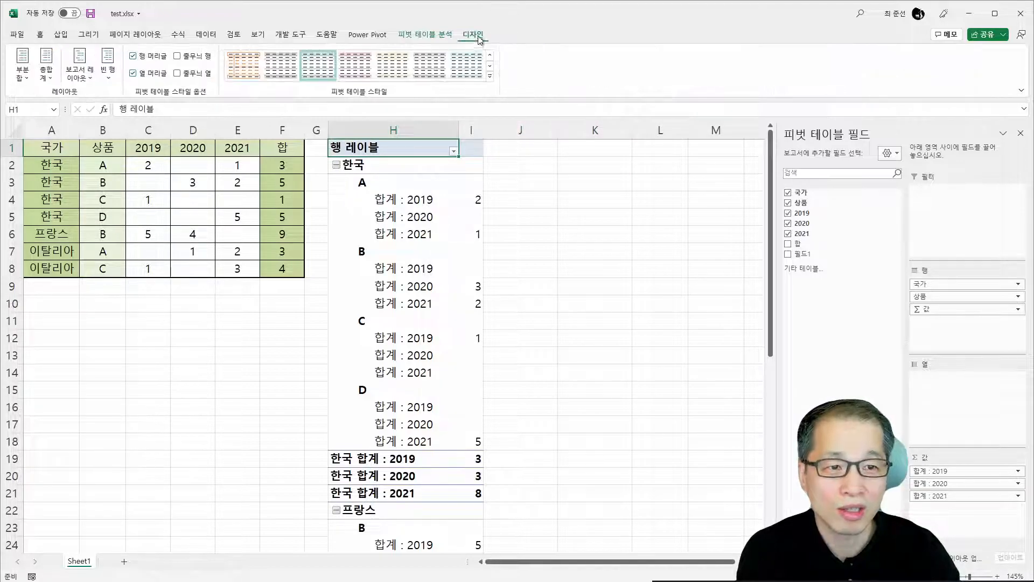
click(78, 74)
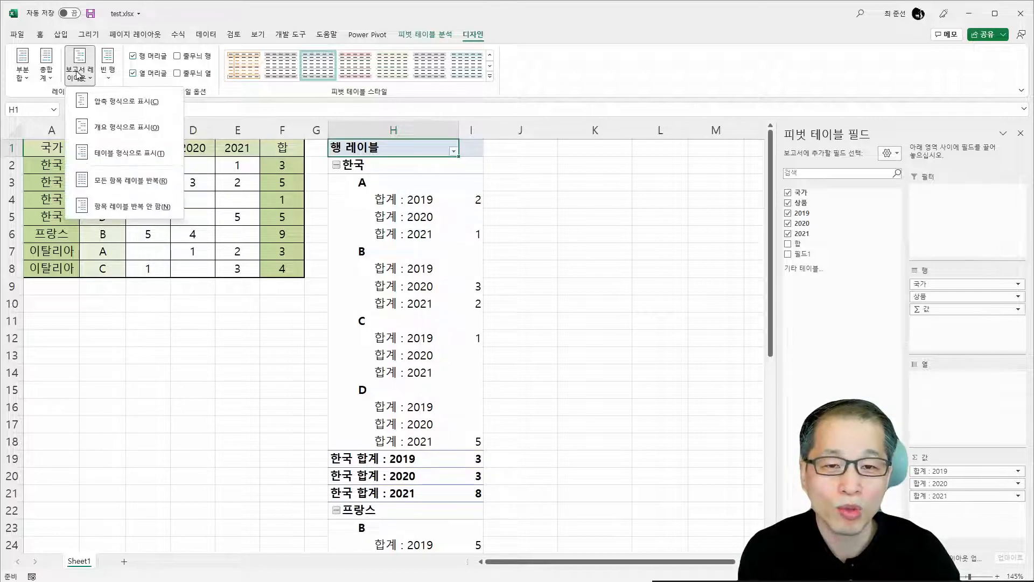
click(121, 159)
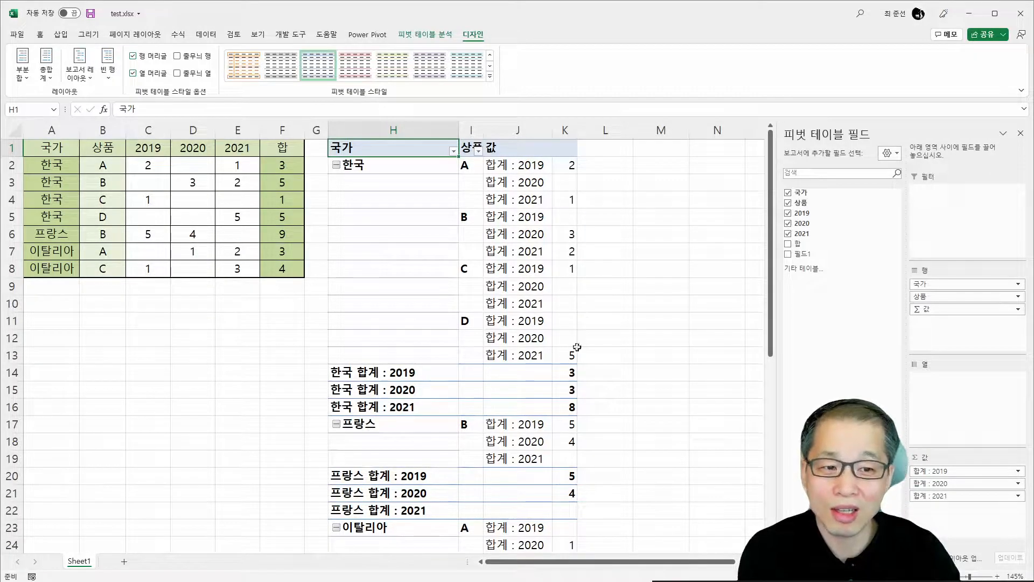
Remove the 국가 subtotals and the grand total rows from the pivot table.
click(360, 377)
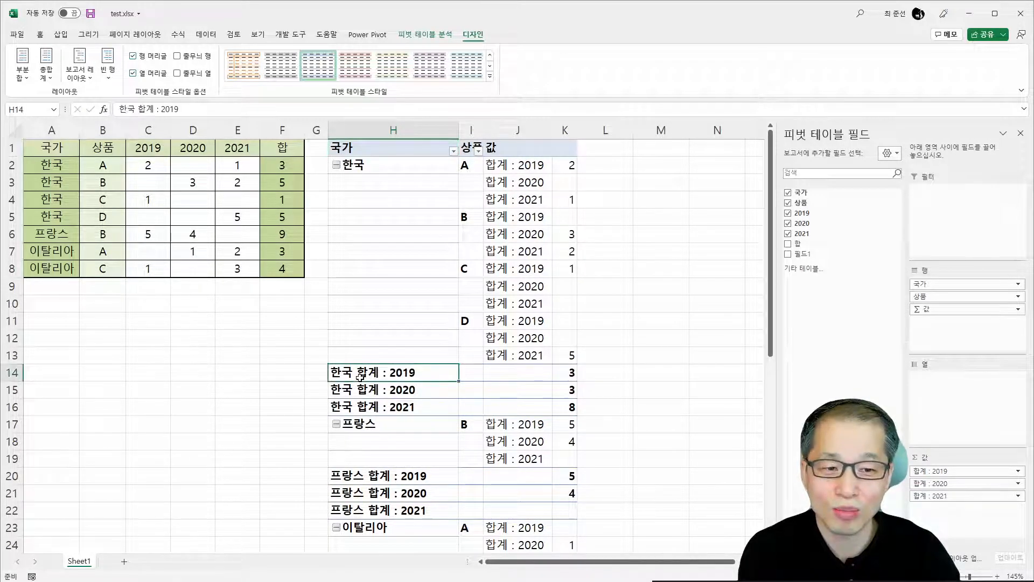
right_click(398, 374)
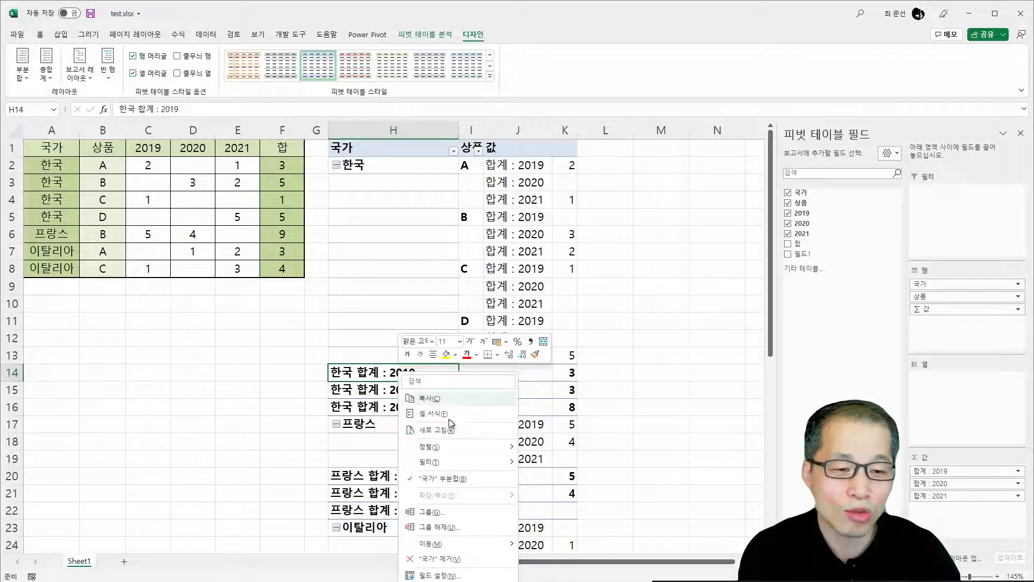
click(445, 480)
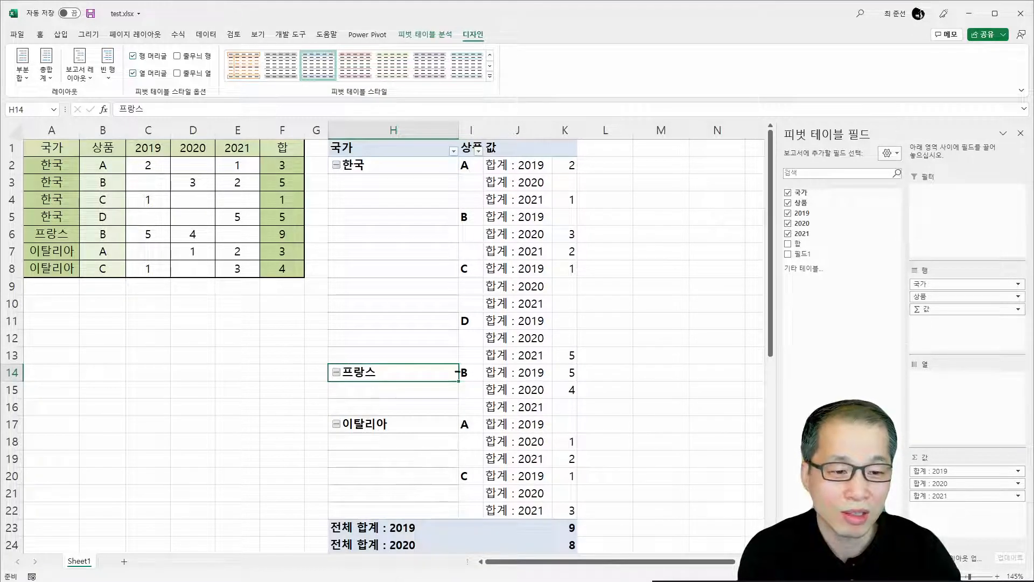
click(394, 532)
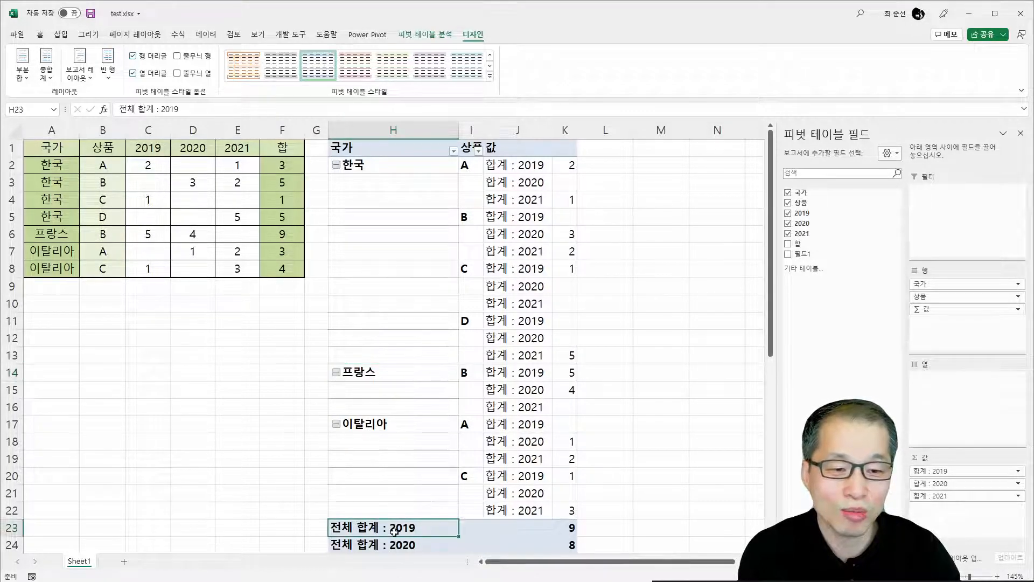
right_click(394, 533)
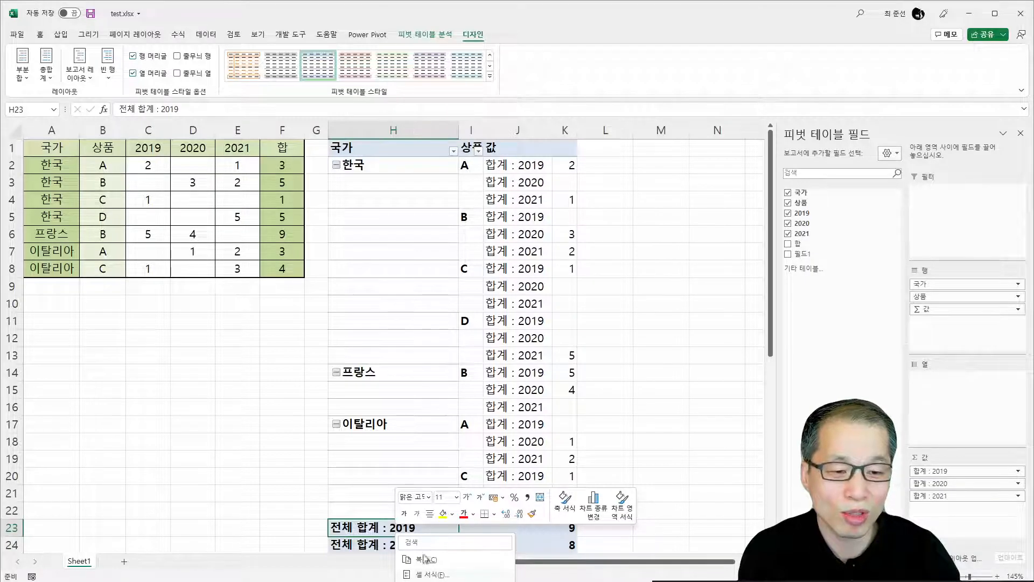
click(430, 581)
click(390, 166)
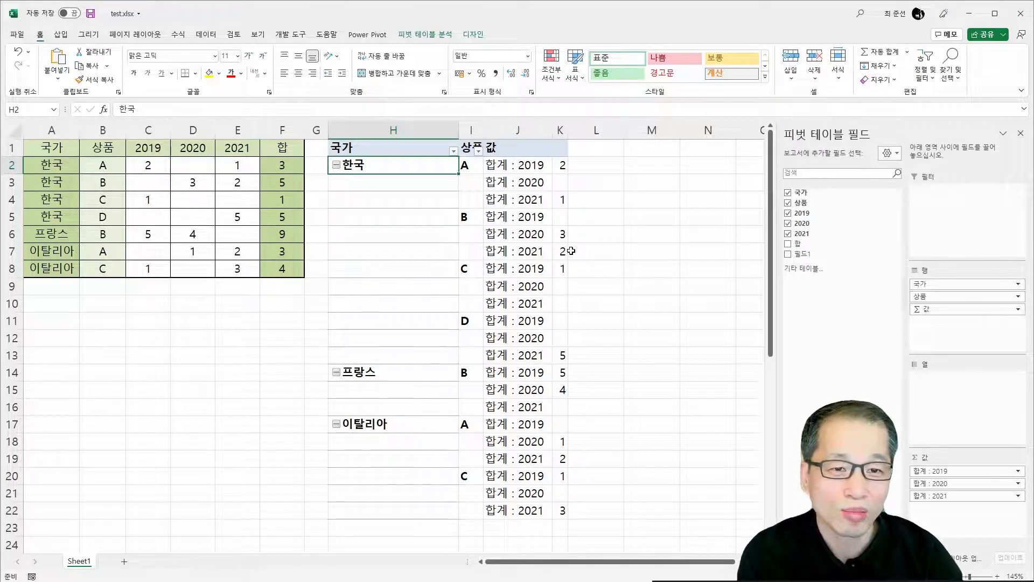
Compare the source table's 합, 상품, 국가 and year columns with the pivot table's product and year sum labels.
drag(277, 161, 268, 266)
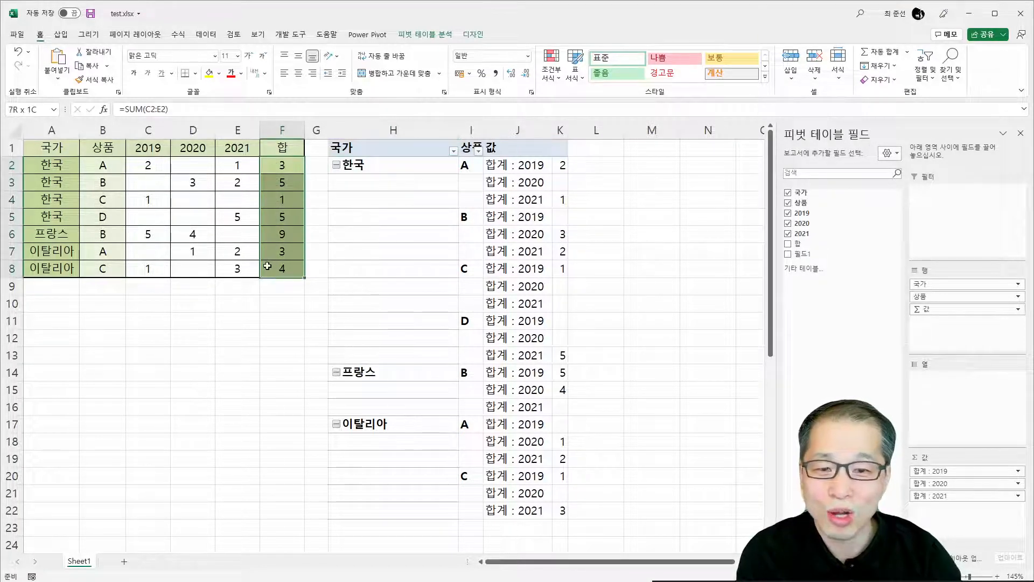
click(464, 167)
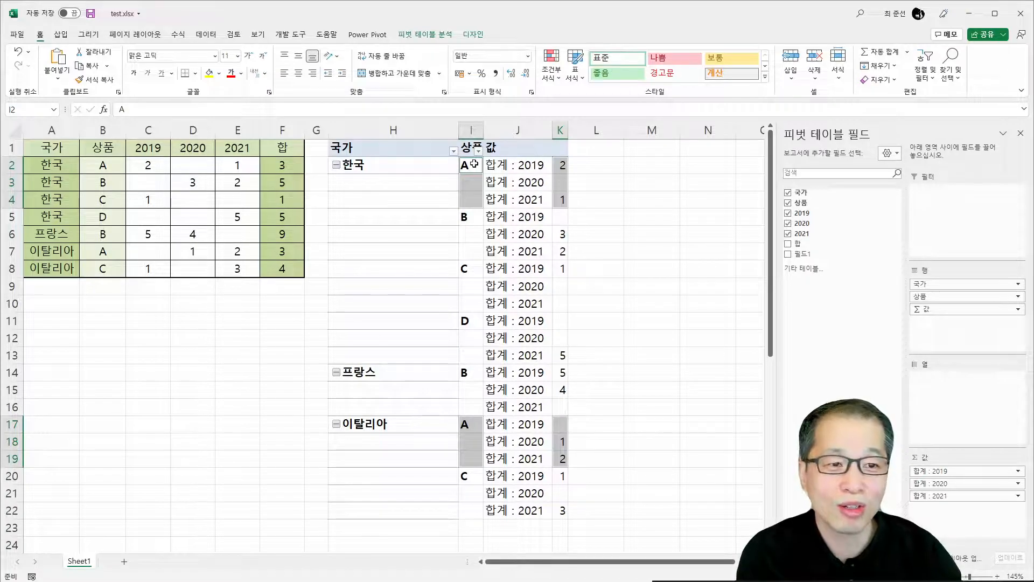
click(521, 167)
click(941, 472)
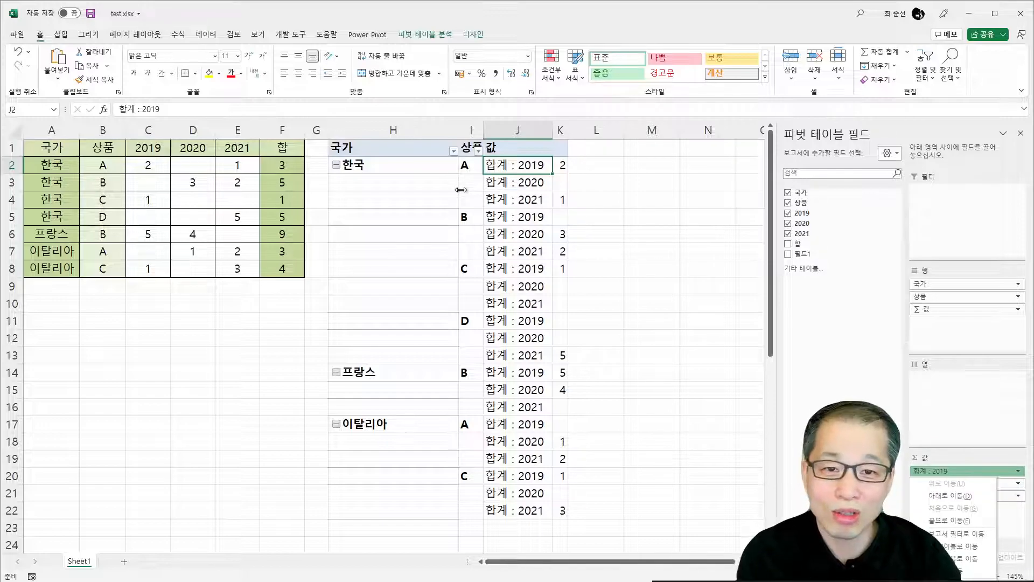
drag(404, 166, 468, 375)
drag(98, 165, 96, 276)
drag(51, 165, 50, 271)
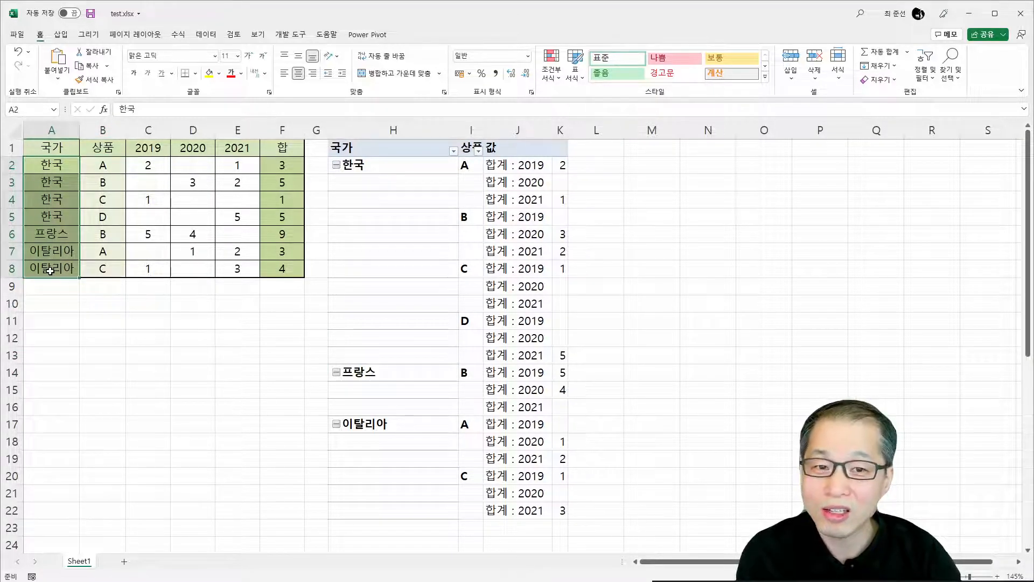
drag(150, 147, 226, 147)
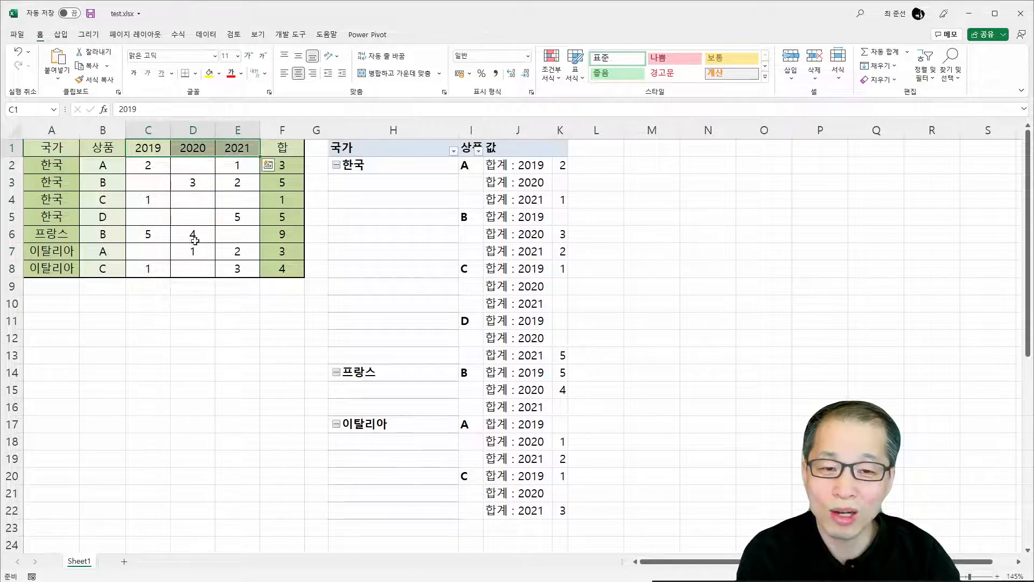
drag(141, 305, 138, 406)
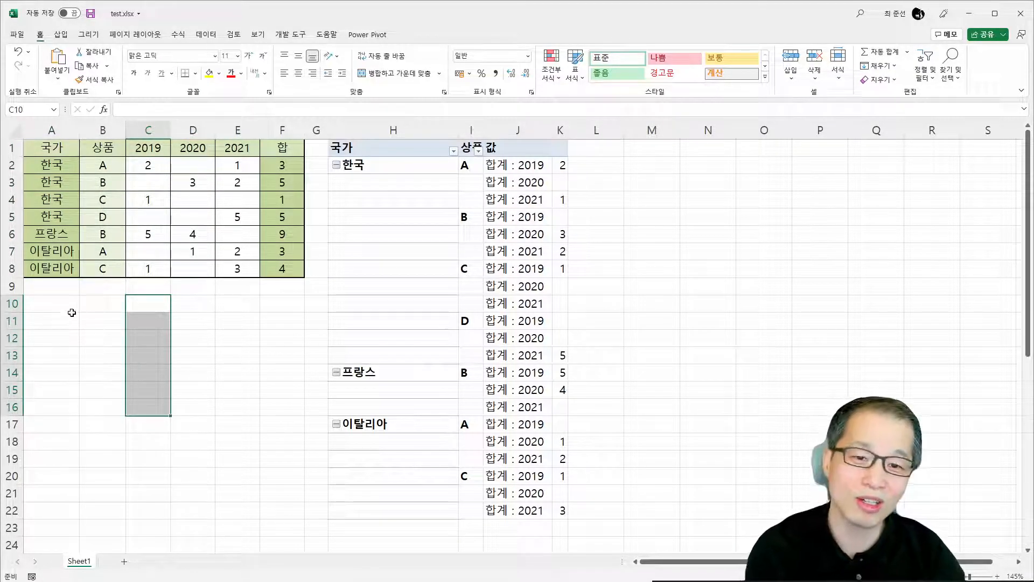
Enter the headers 국가, 상품, 연도 and 수량 in A10:D10 below the source table.
click(69, 305)
text(RNR)
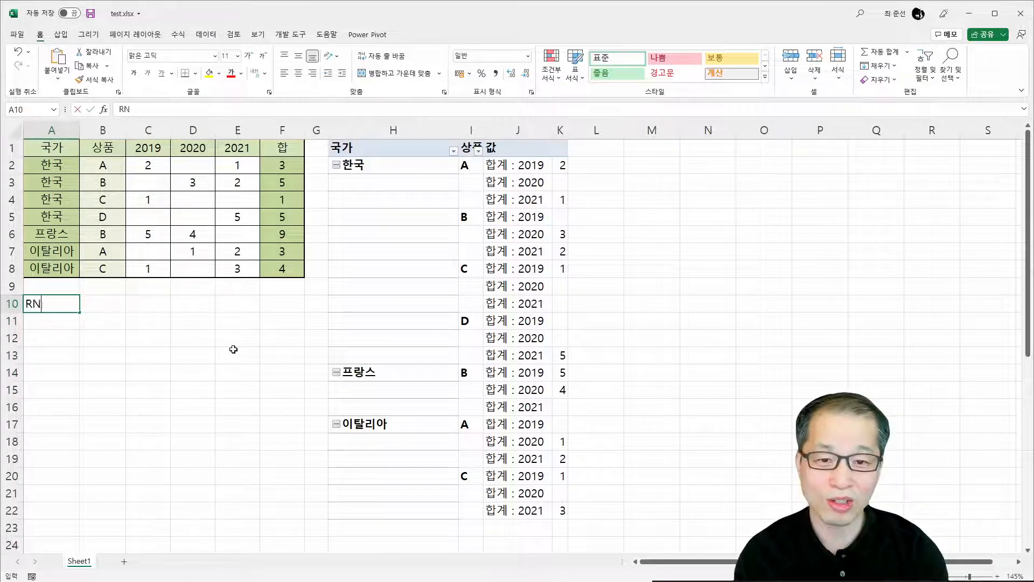
key(BackSpace)
key(BackSpace)
key(BackSpace)
text(국가)
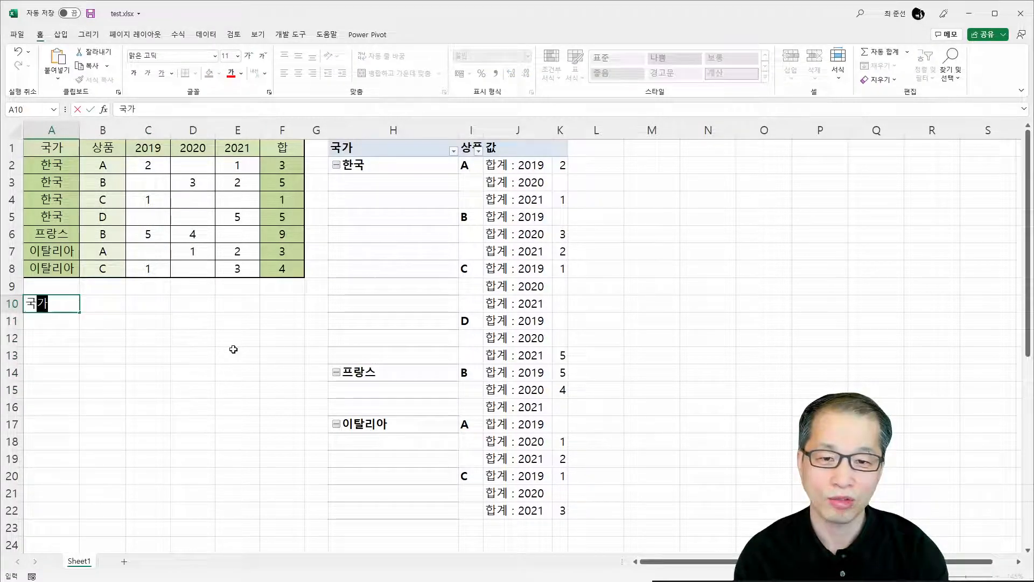
key(Tab)
text(상푸ㅁ)
key(Tab)
text(연도)
key(Tab)
text(수량)
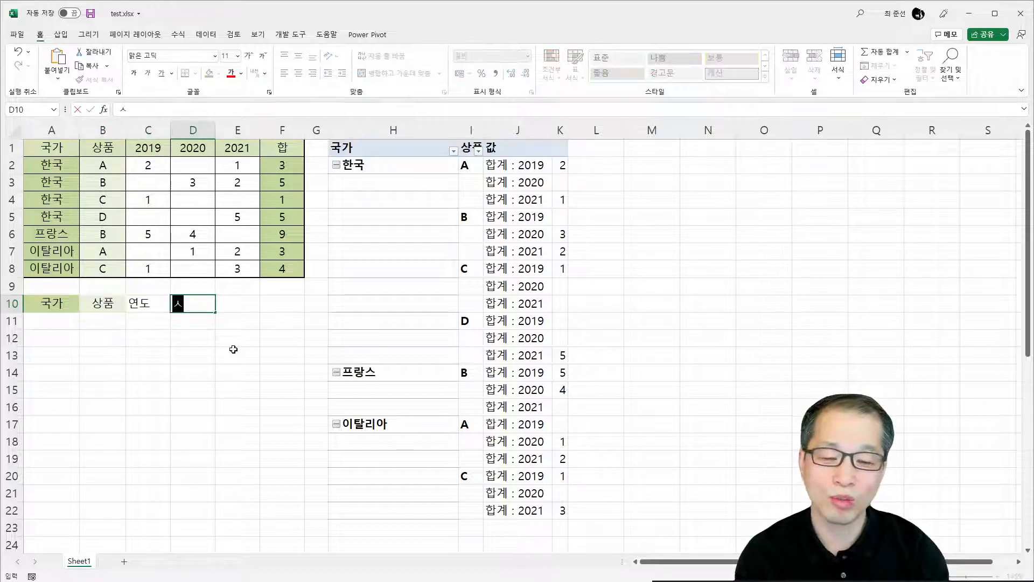
key(Return)
key(Home)
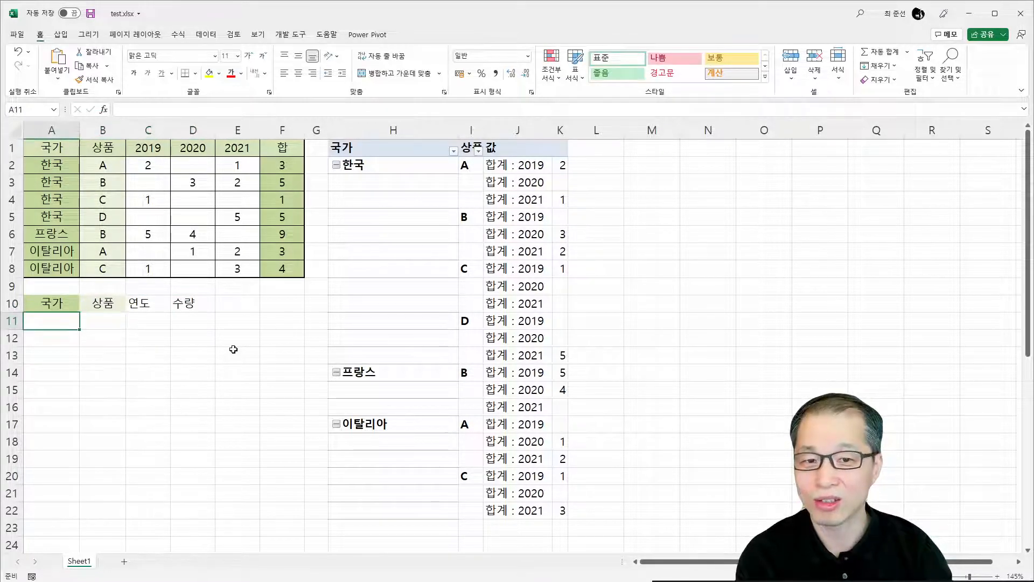
Copy the 한국 and A cells from A2:B2 to A11:B11 as the new list's first record.
drag(66, 166, 83, 163)
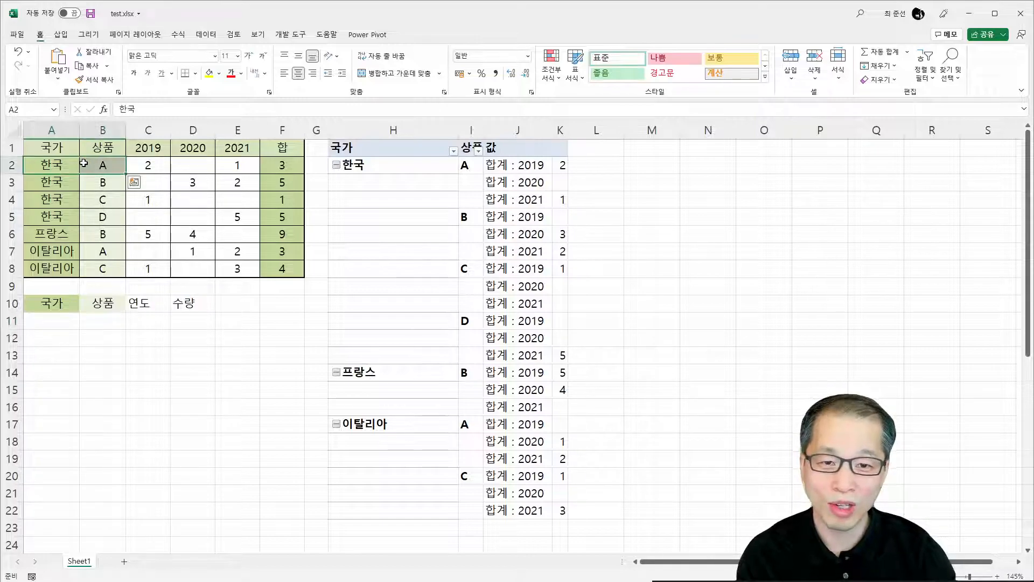
key(ctrl+c)
click(70, 319)
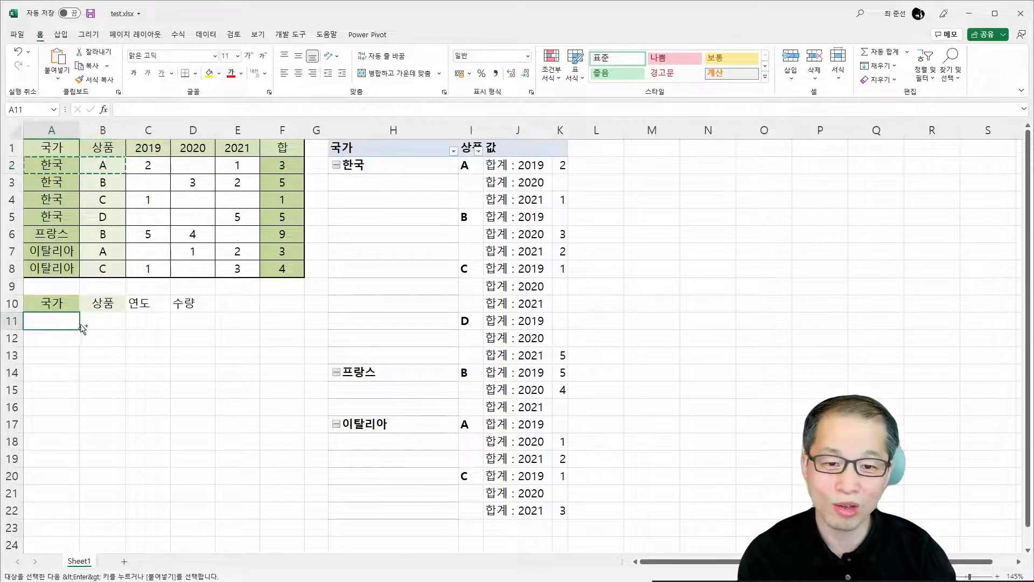
key(ctrl+v)
Complete the first record with 연도 2019 in C11 and 수량 2 in D11.
click(151, 324)
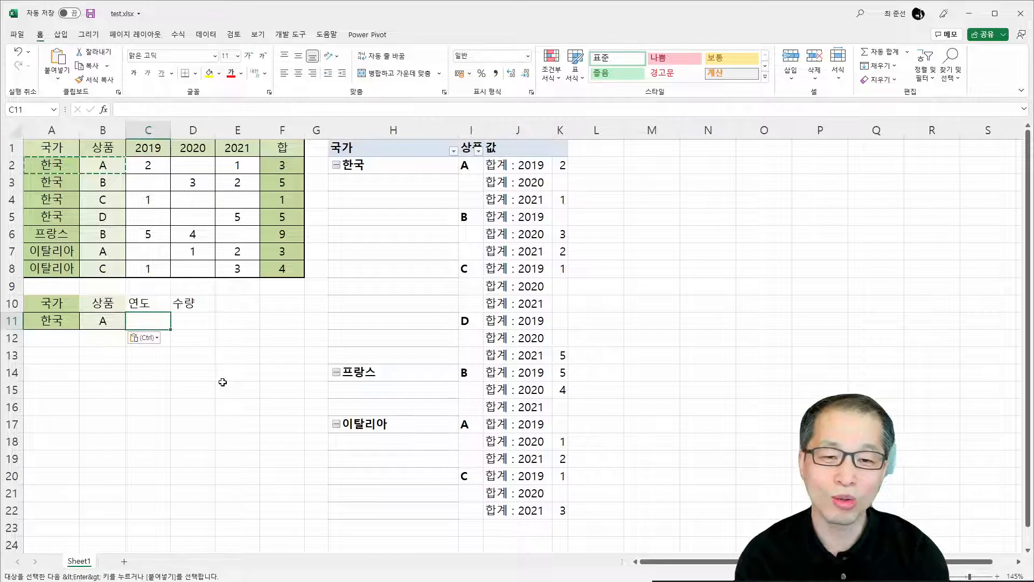
text(21)
key(BackSpace)
text(0-)
text(19)
key(Tab)
text(2)
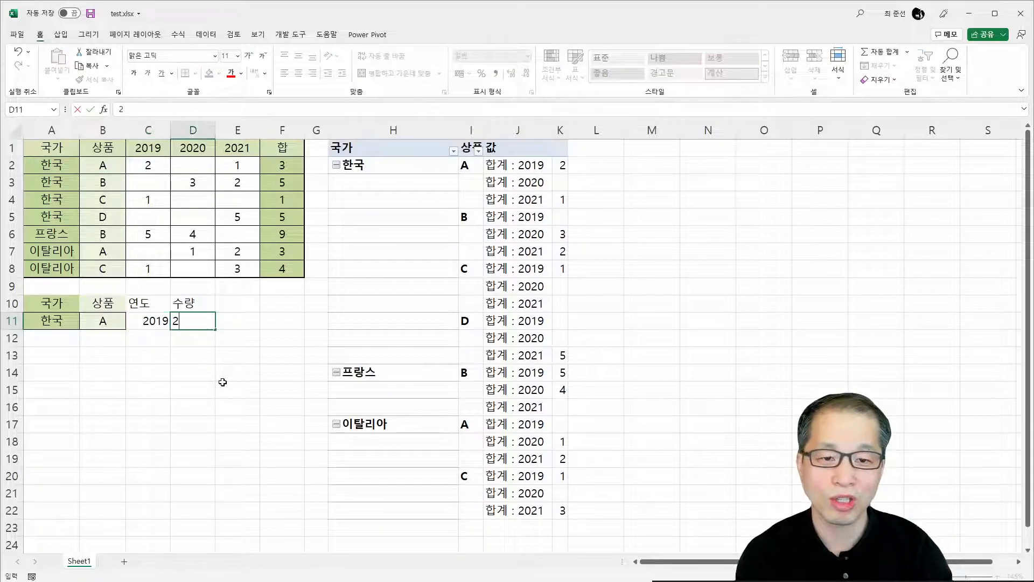
key(Down)
key(Left)
key(Left)
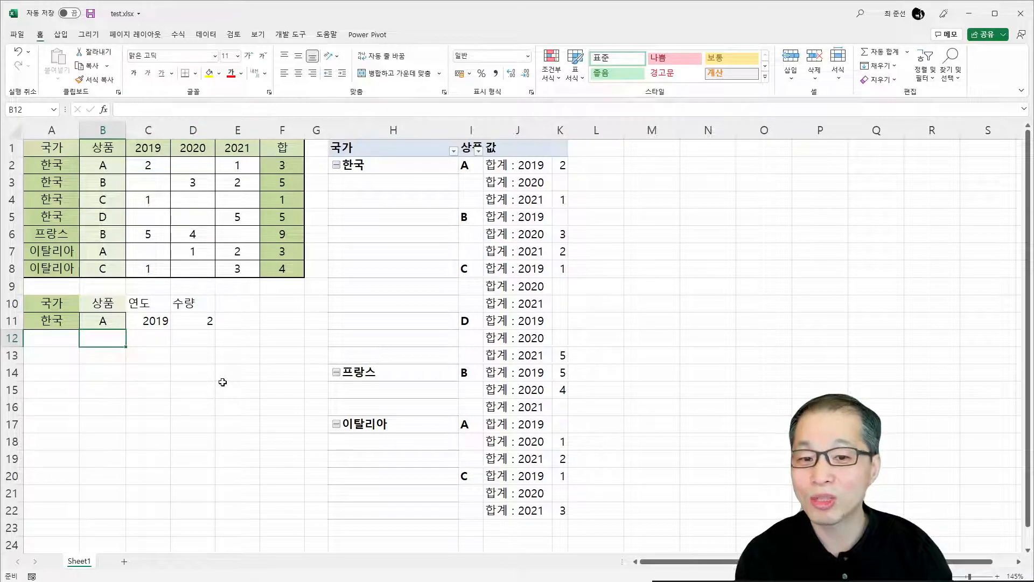
key(Left)
Fill A12:D12 with 한국, A, 2021 and 1, and compare the 연도 and 수량 columns with the source table's year columns.
drag(59, 321, 125, 348)
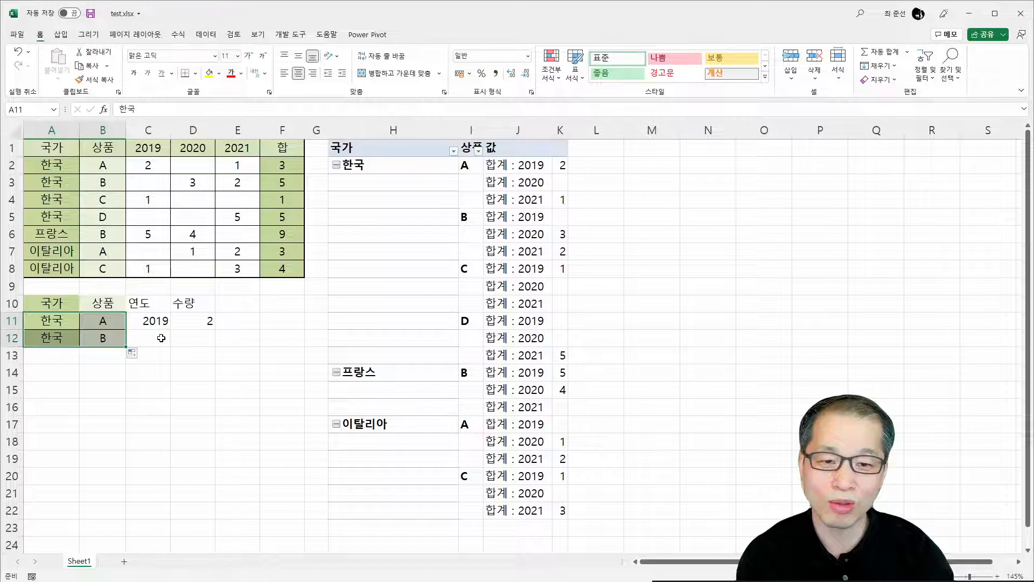
click(161, 338)
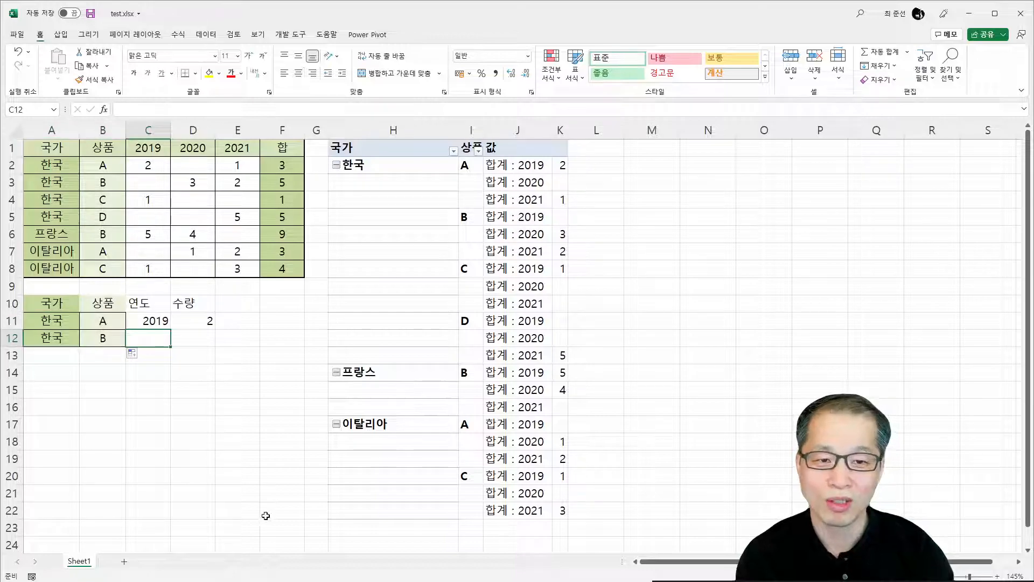
click(102, 338)
text(ㅁ)
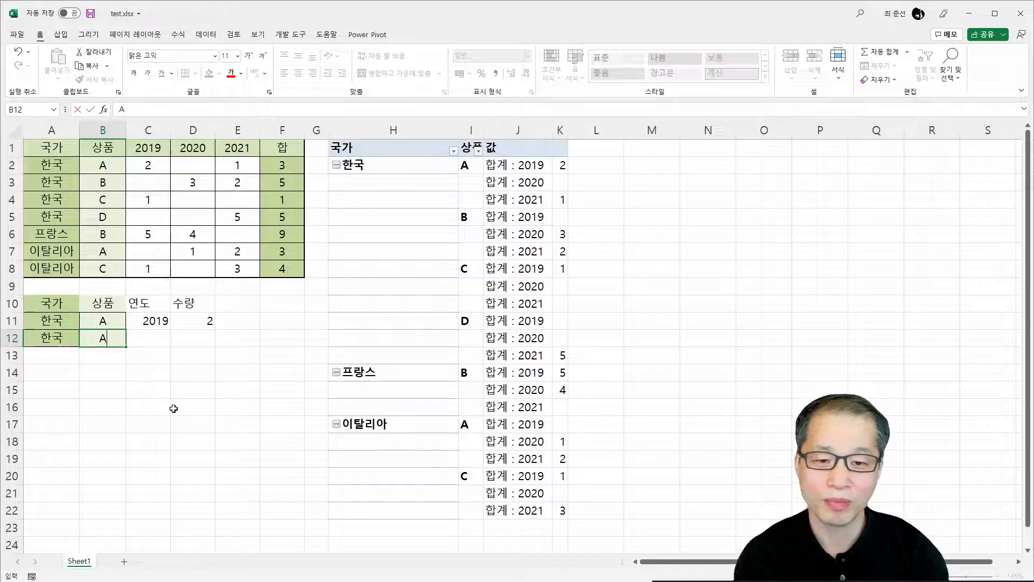
key(Tab)
text(2021)
key(Tab)
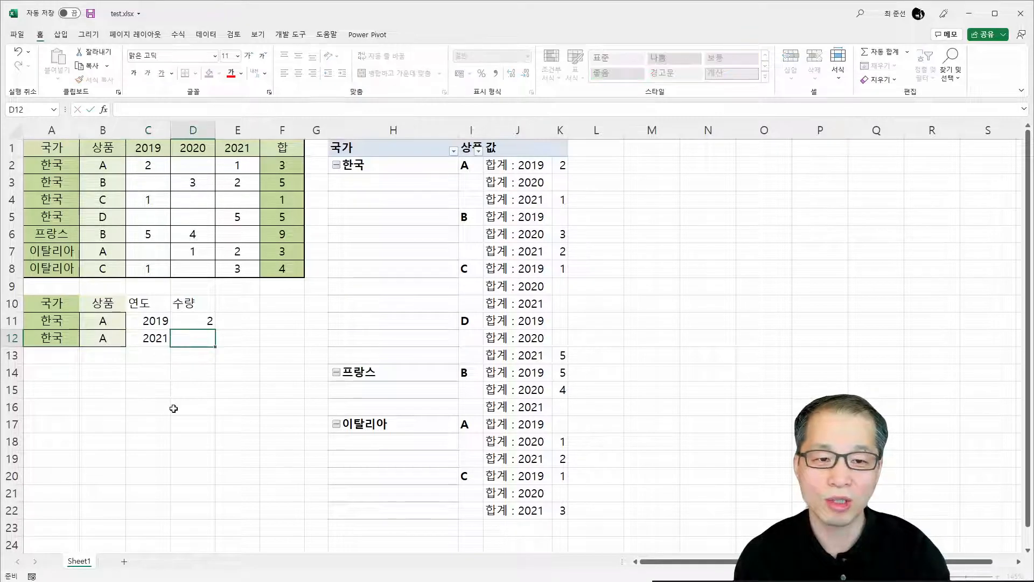
text(1)
key(Tab)
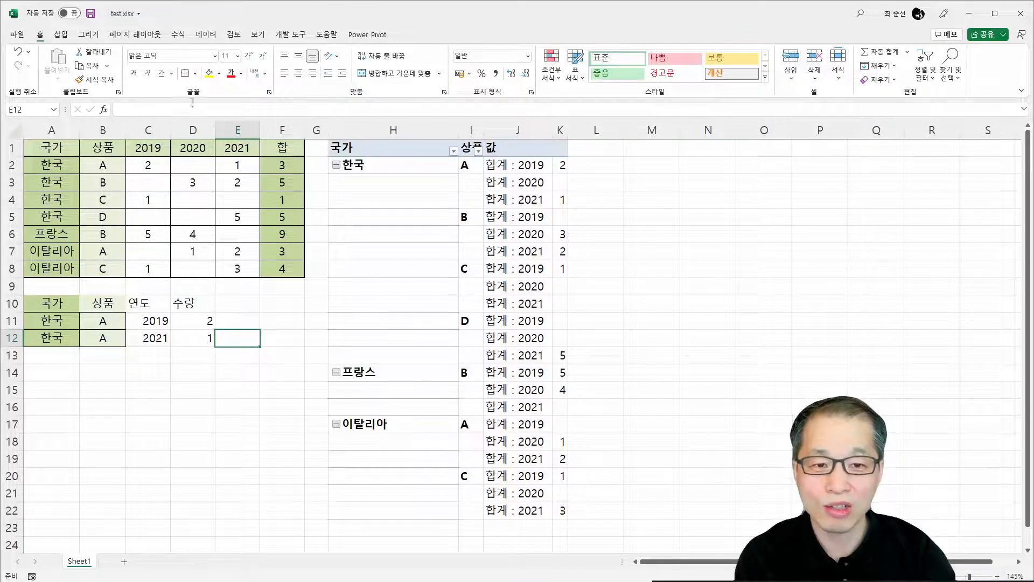
drag(144, 165, 237, 146)
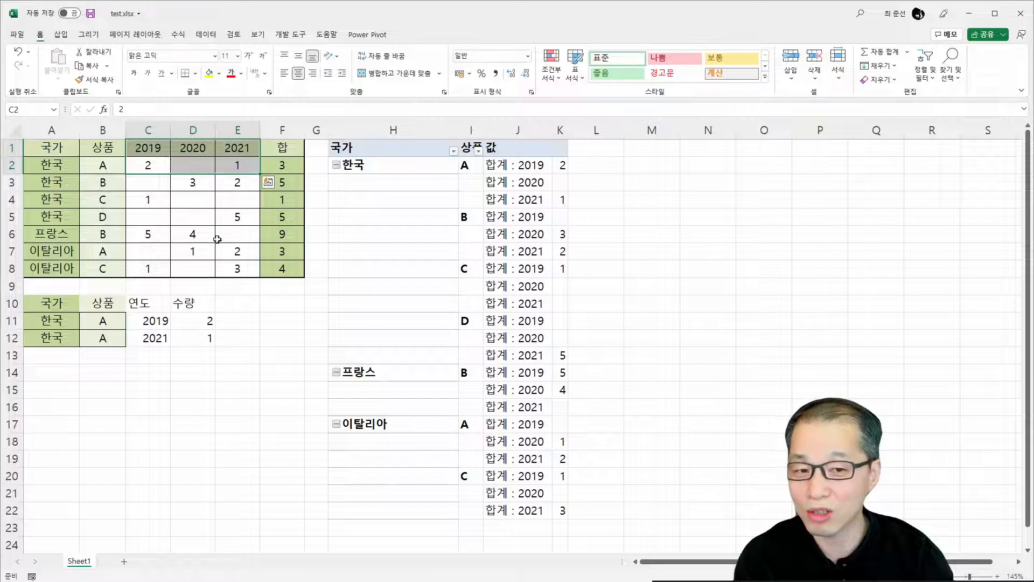
drag(141, 303, 203, 343)
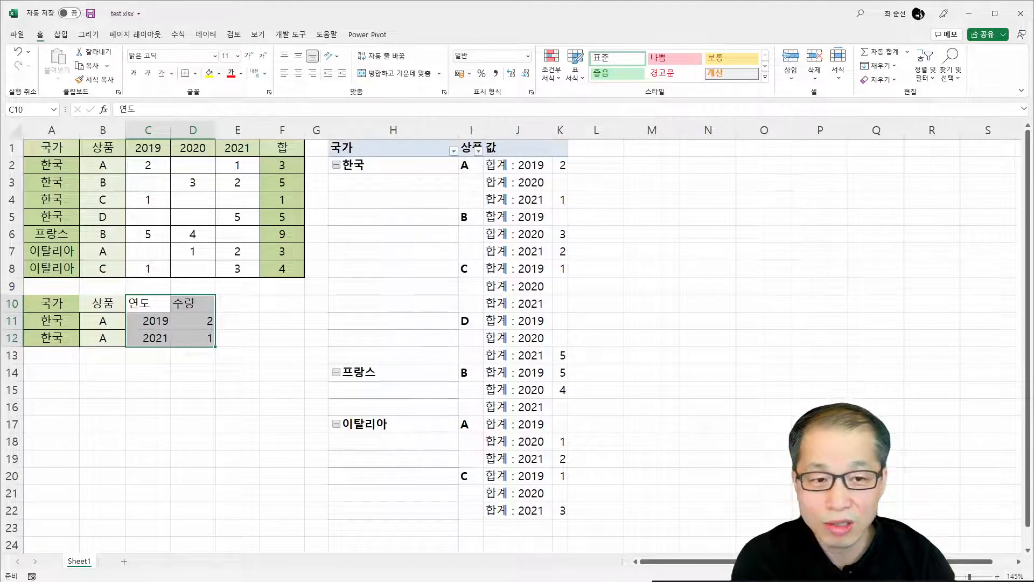
Switch to Chrome and open the article "갖고 있는 표를 피벗에서 사용하기 편하게 수정하는 방법" in the cafe's 집계/피벗 board.
key(alt+Tab)
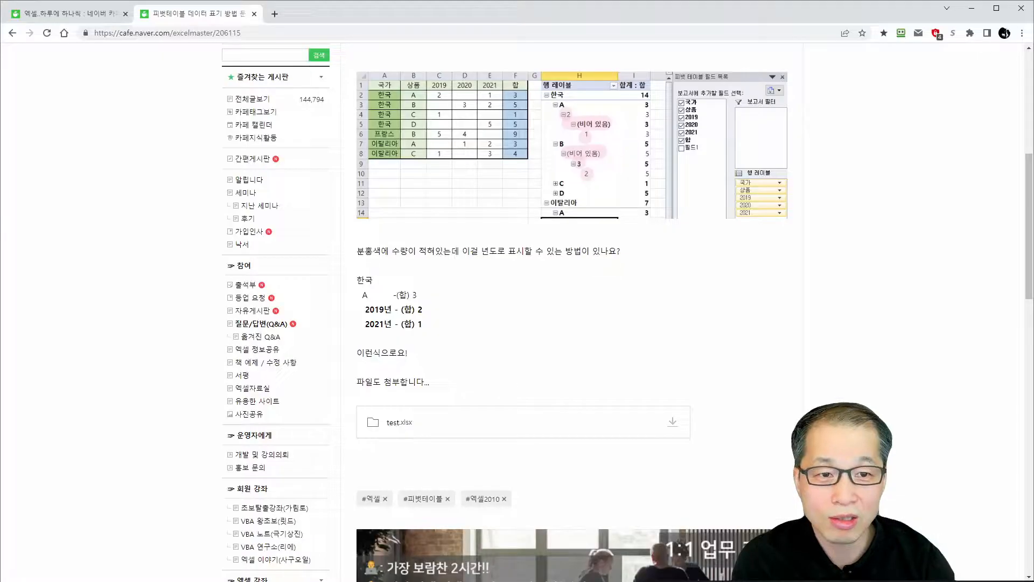
click(106, 18)
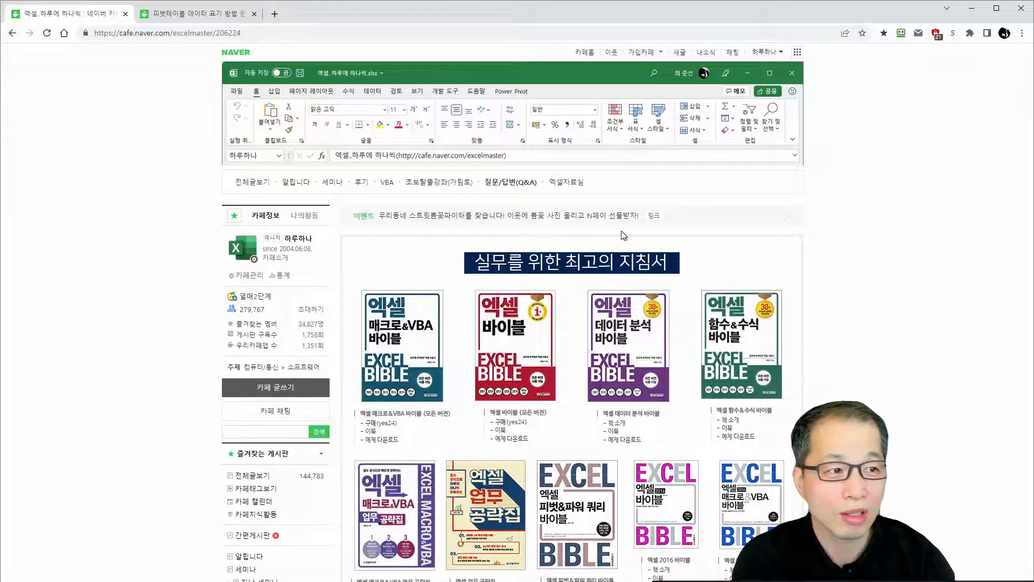
scroll(622, 230, down, 10)
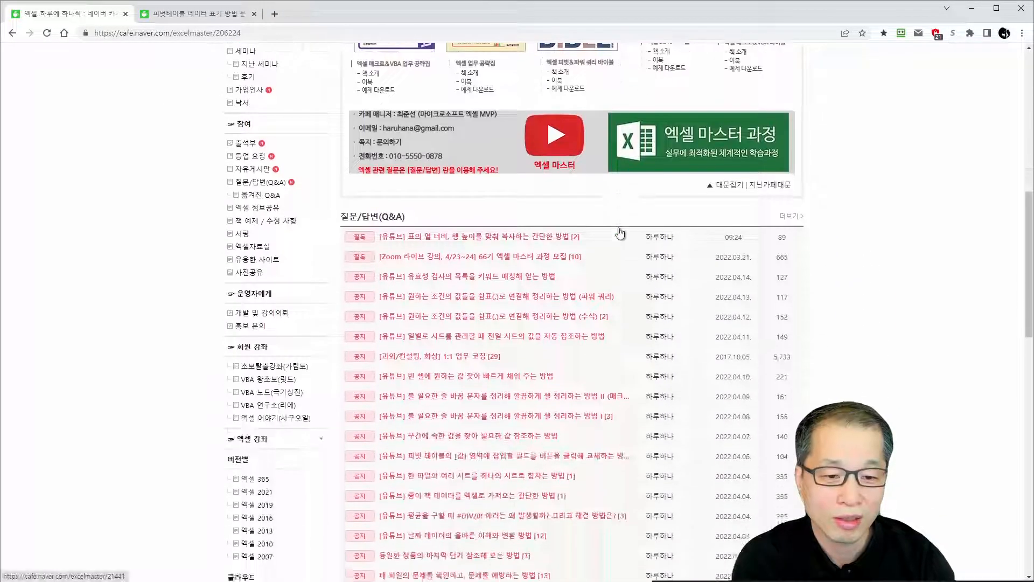
scroll(621, 233, down, 6)
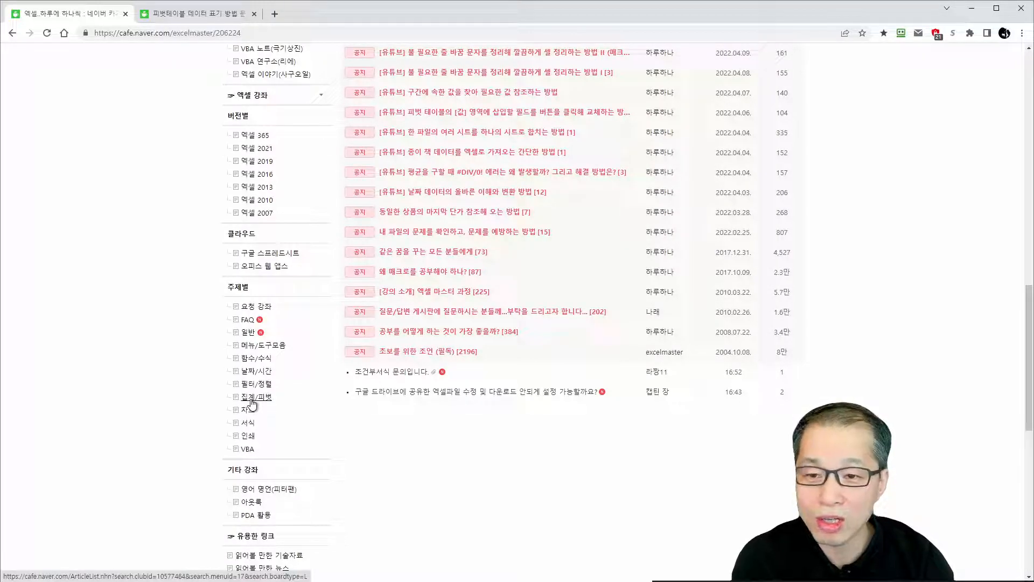
click(252, 399)
scroll(471, 407, down, 8)
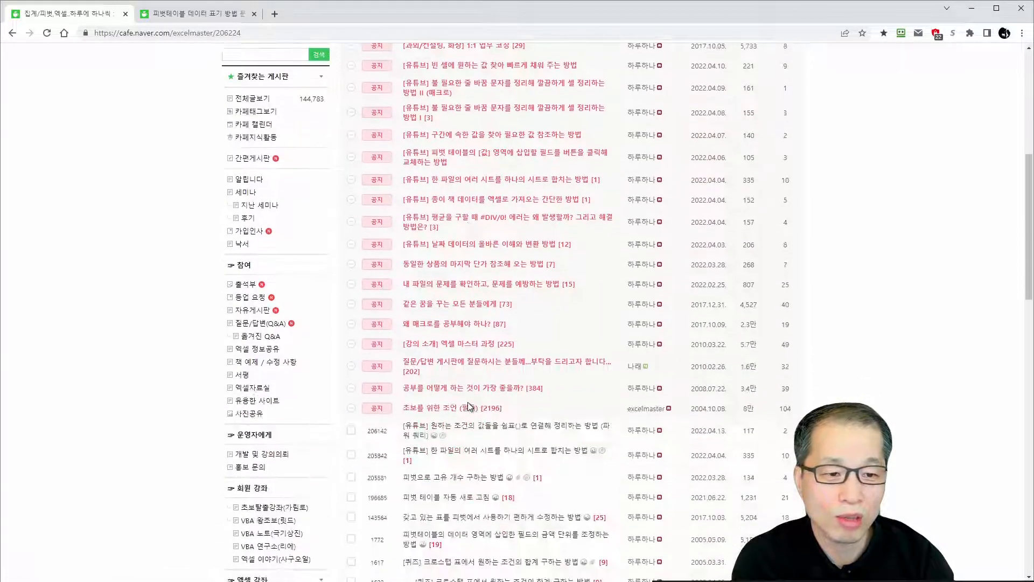
scroll(470, 407, down, 4)
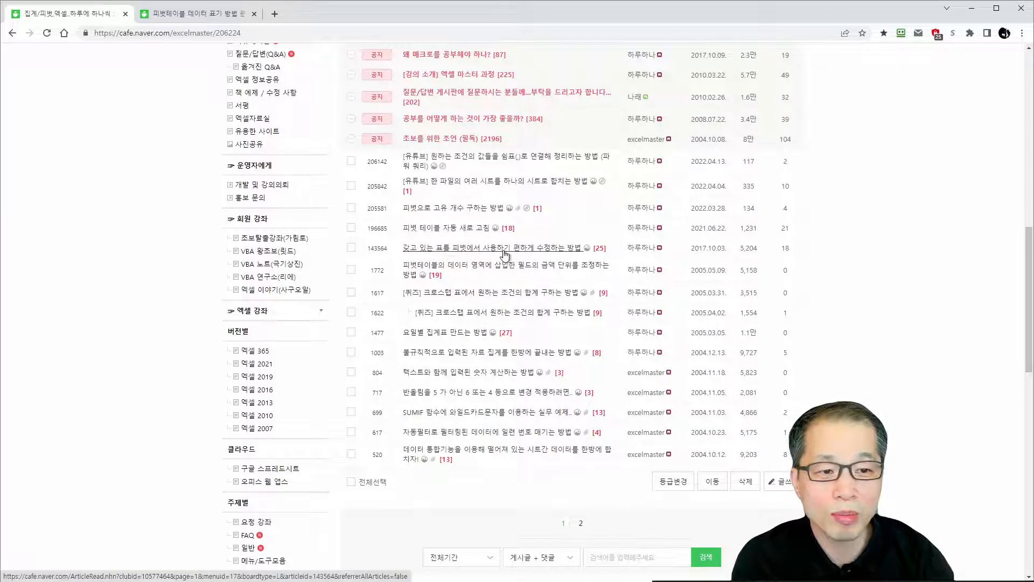
click(549, 255)
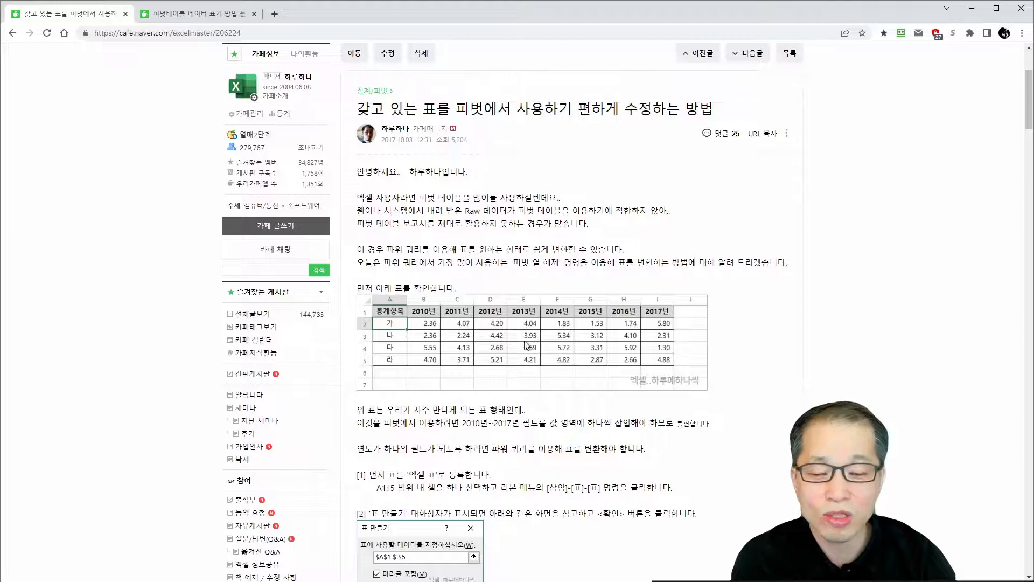
Read through the article's Power Query instructions for unpivoting year columns, from registering the table to loading the converted result.
scroll(526, 345, down, 7)
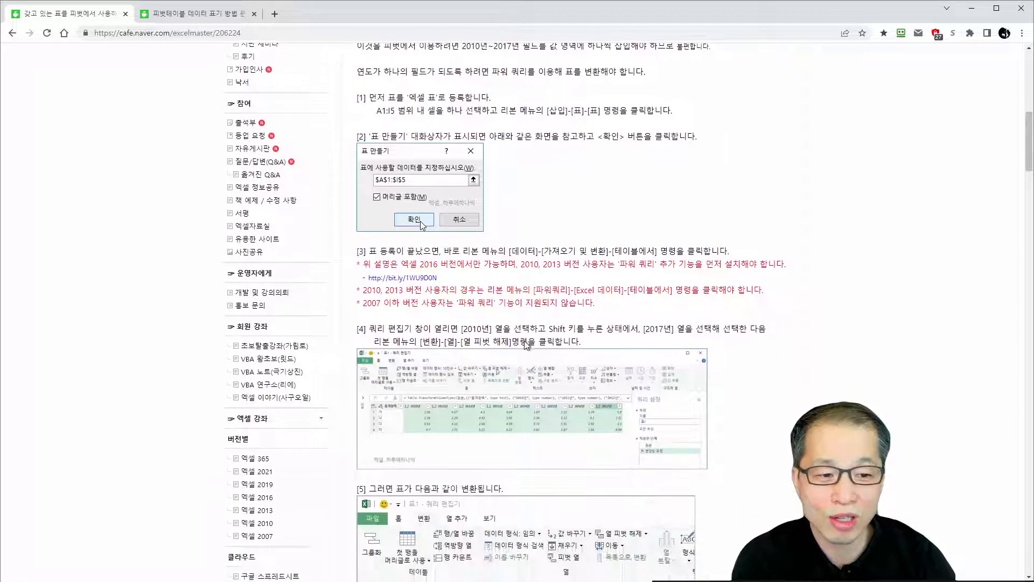
scroll(527, 344, down, 8)
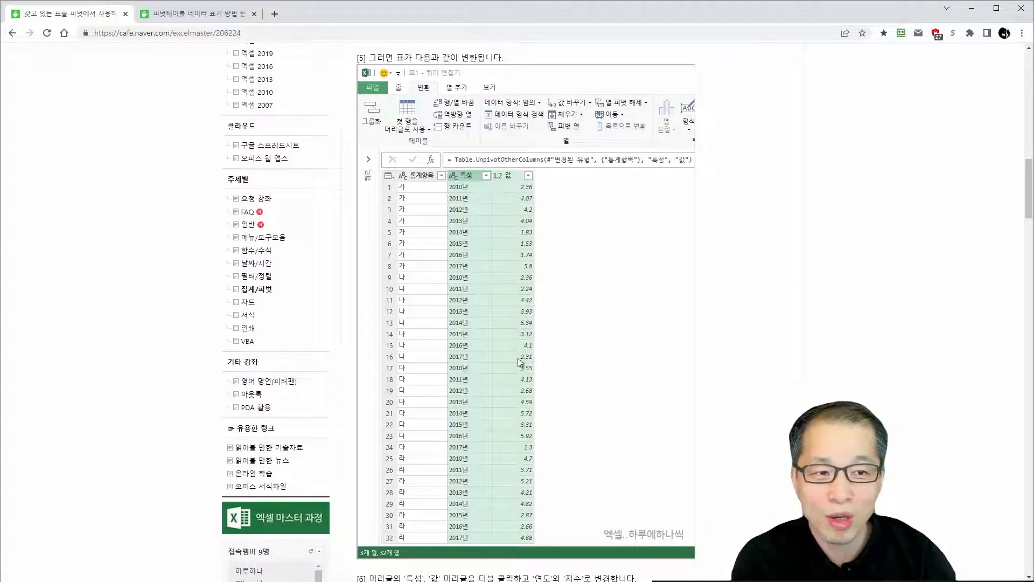
scroll(519, 362, down, 13)
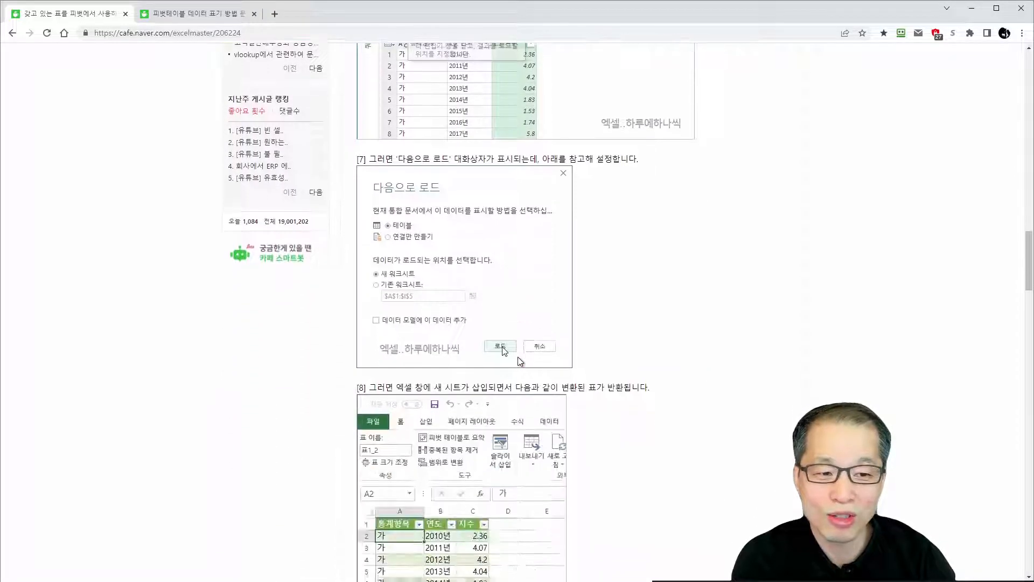
scroll(520, 360, down, 7)
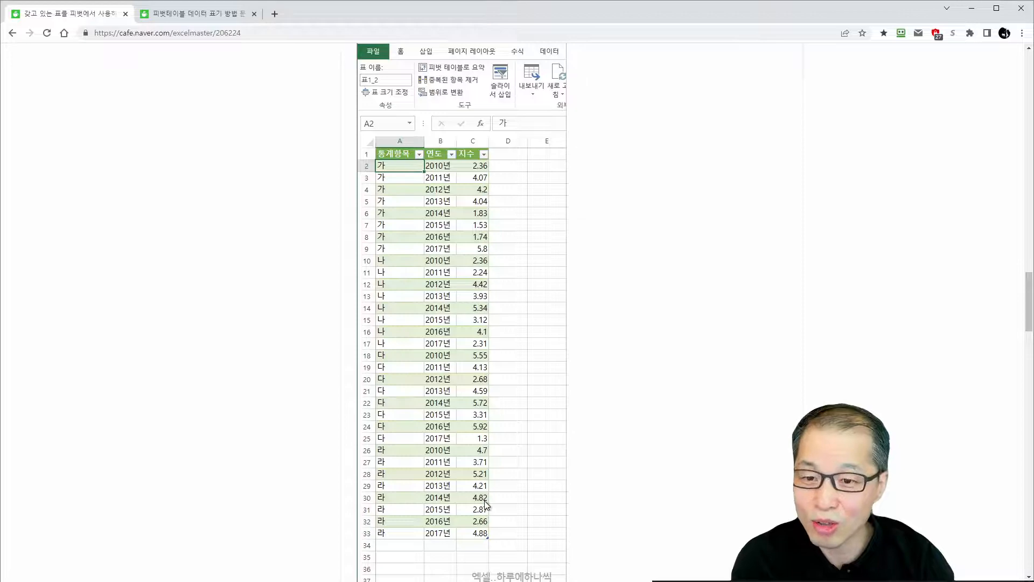
scroll(654, 431, down, 1)
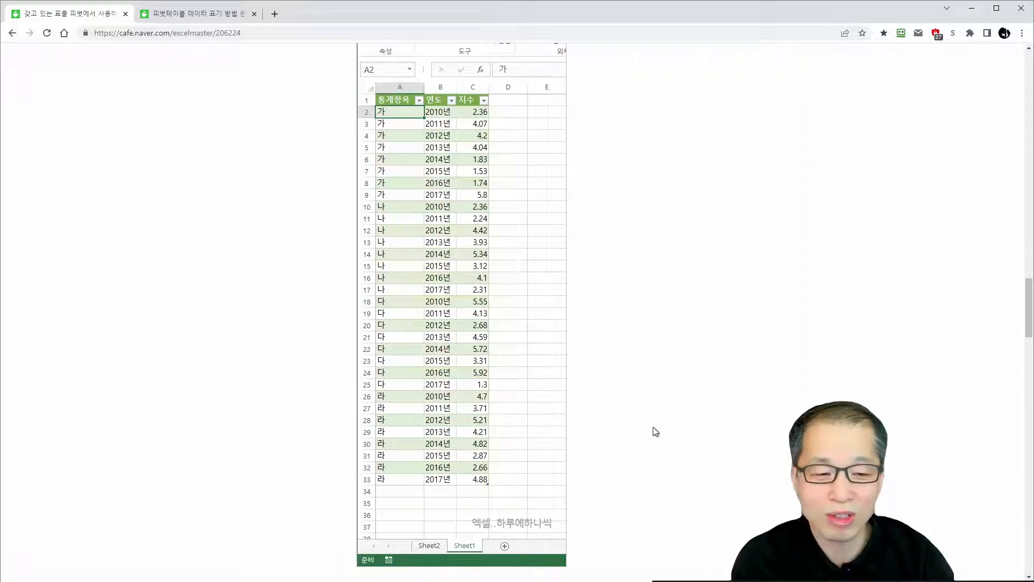
scroll(654, 428, down, 2)
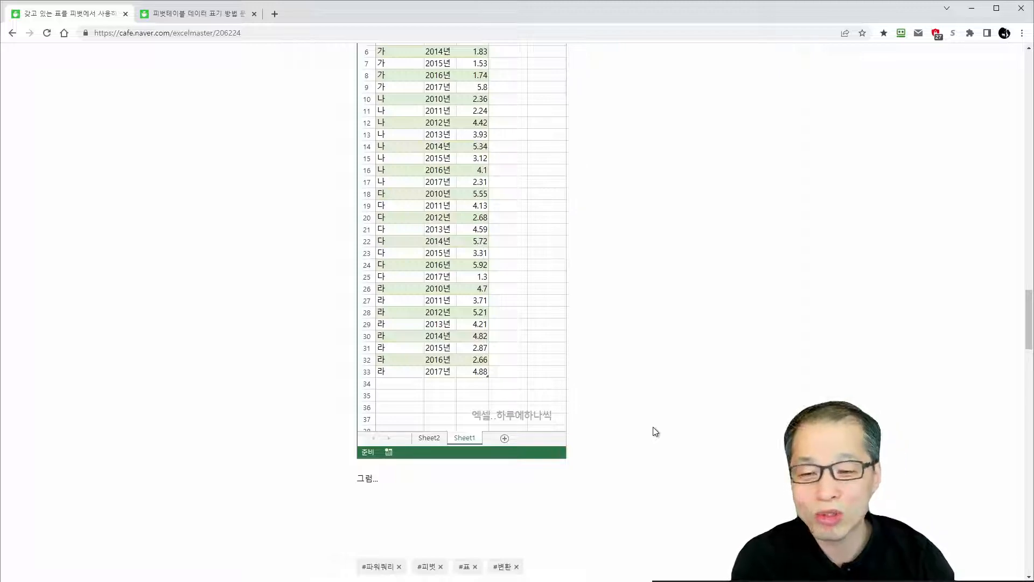
scroll(655, 431, up, 8)
scroll(655, 432, up, 5)
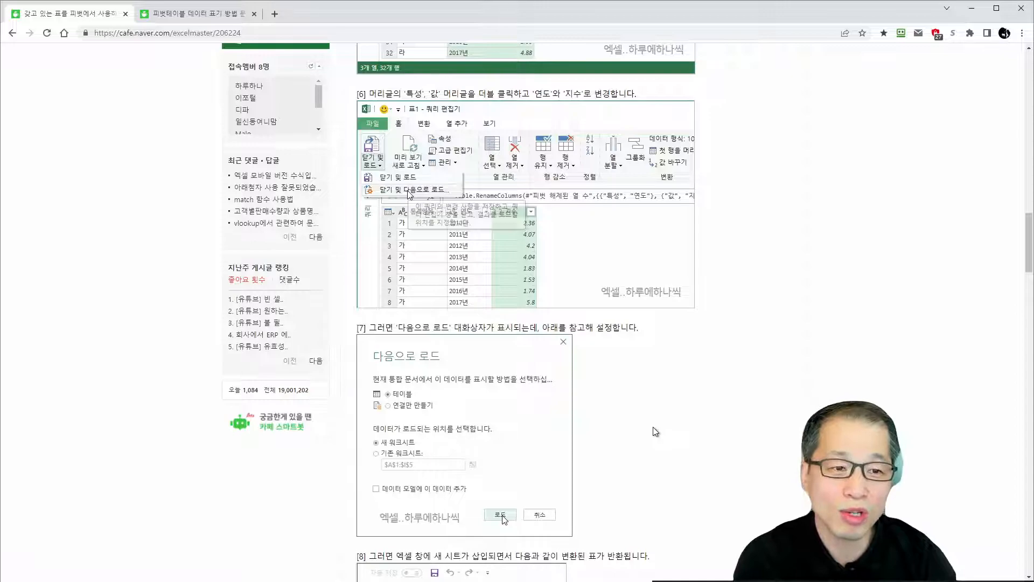
scroll(656, 432, up, 3)
scroll(655, 431, up, 12)
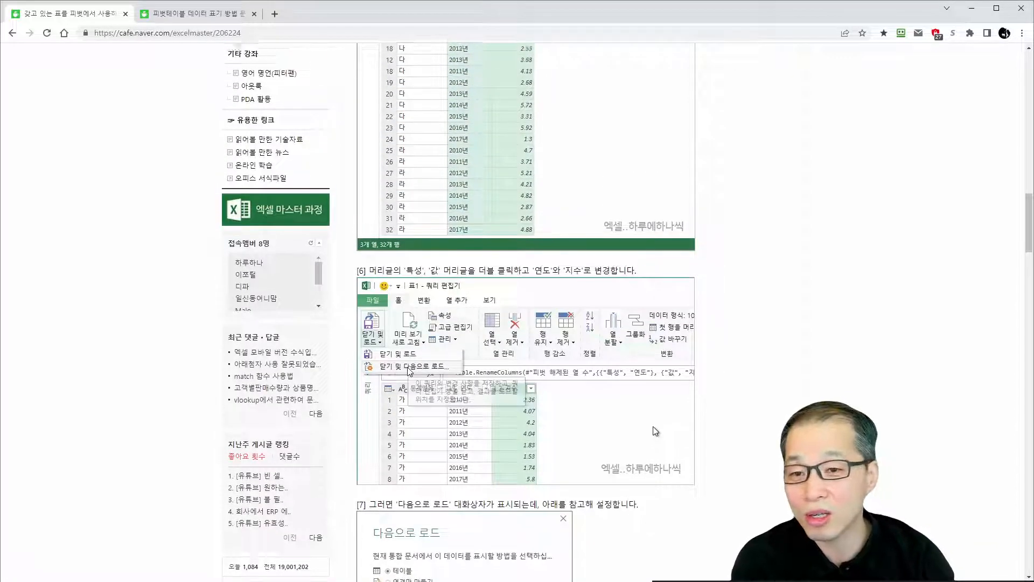
scroll(652, 421, up, 9)
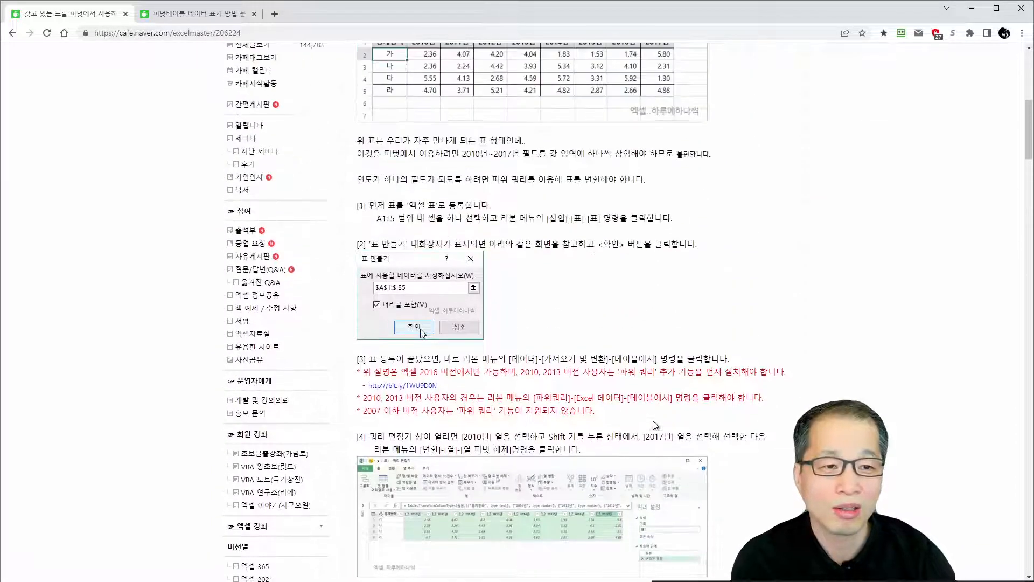
scroll(652, 421, up, 3)
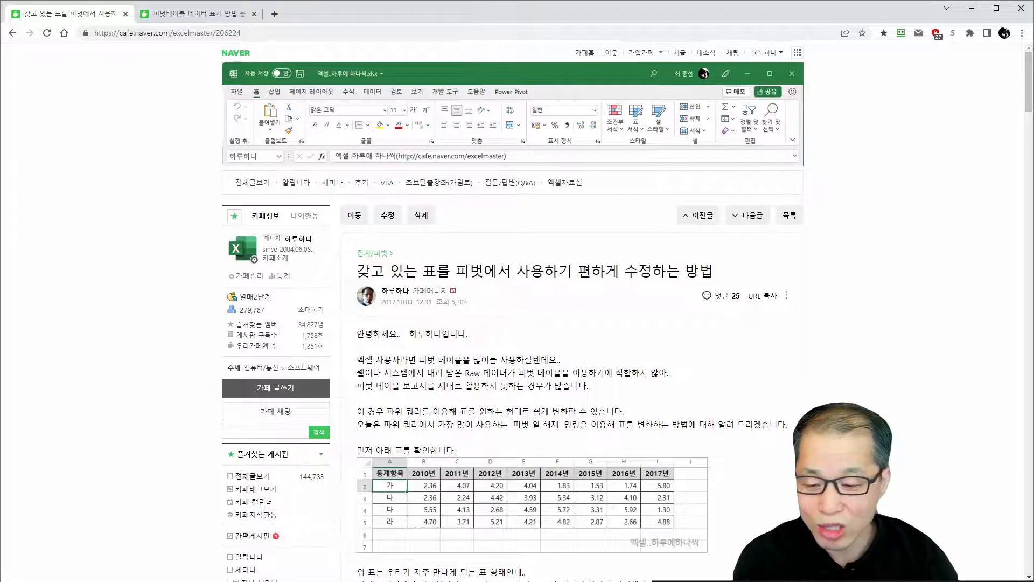
Switch back to Excel and convert A1:E8 into an Excel table with headers, leaving out the 합 column.
key(alt+Tab)
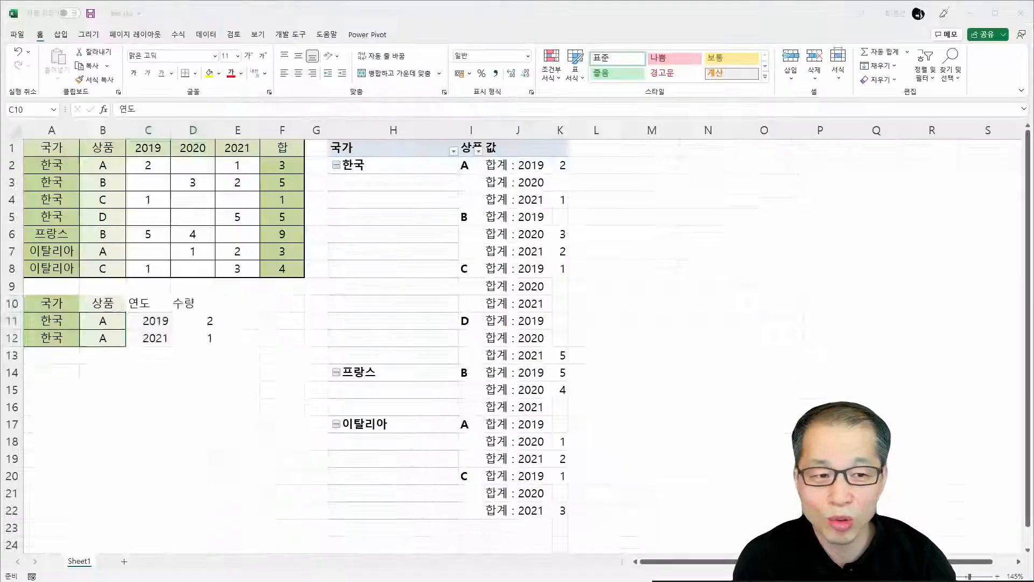
drag(61, 148, 240, 264)
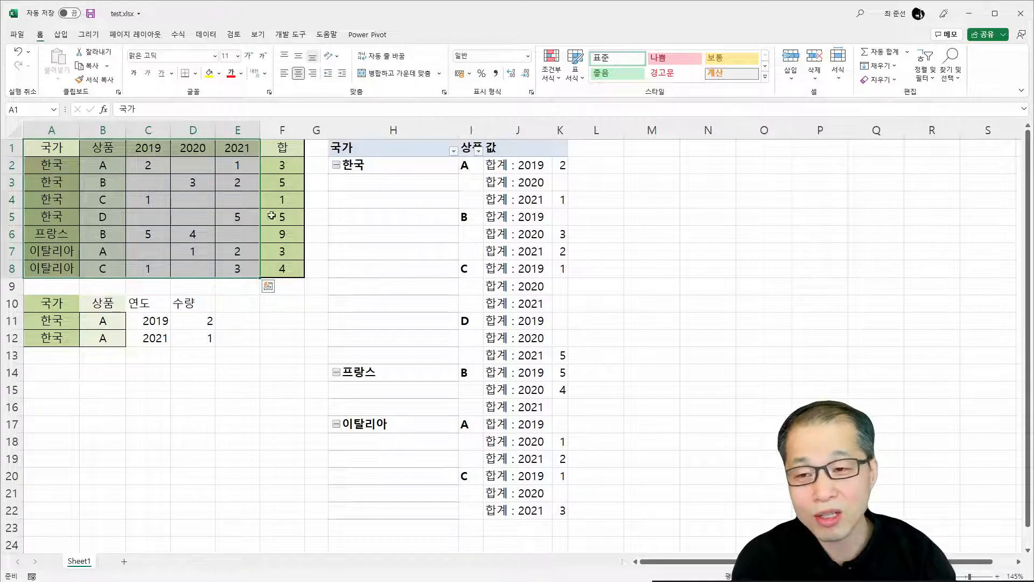
click(62, 34)
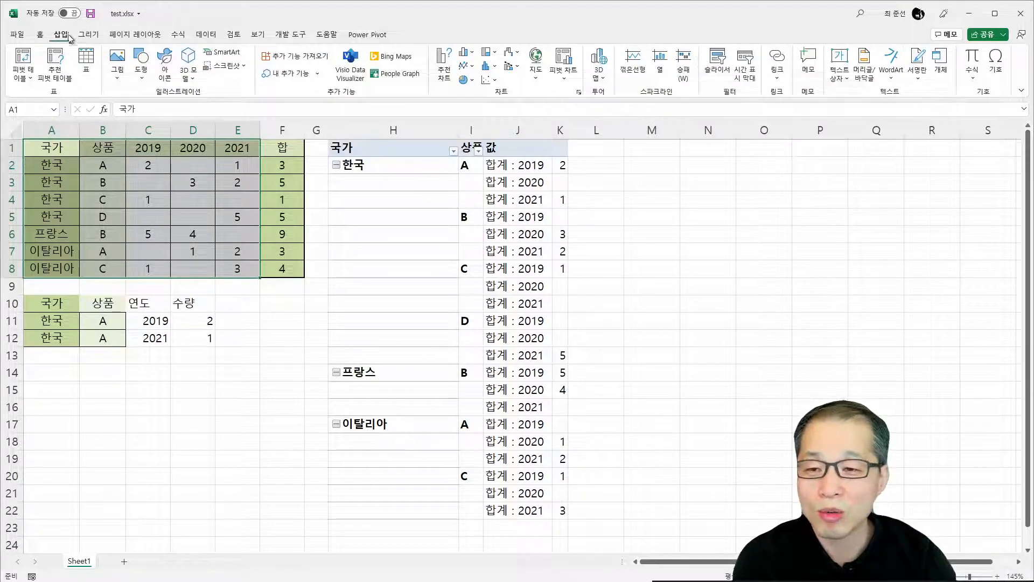
click(88, 64)
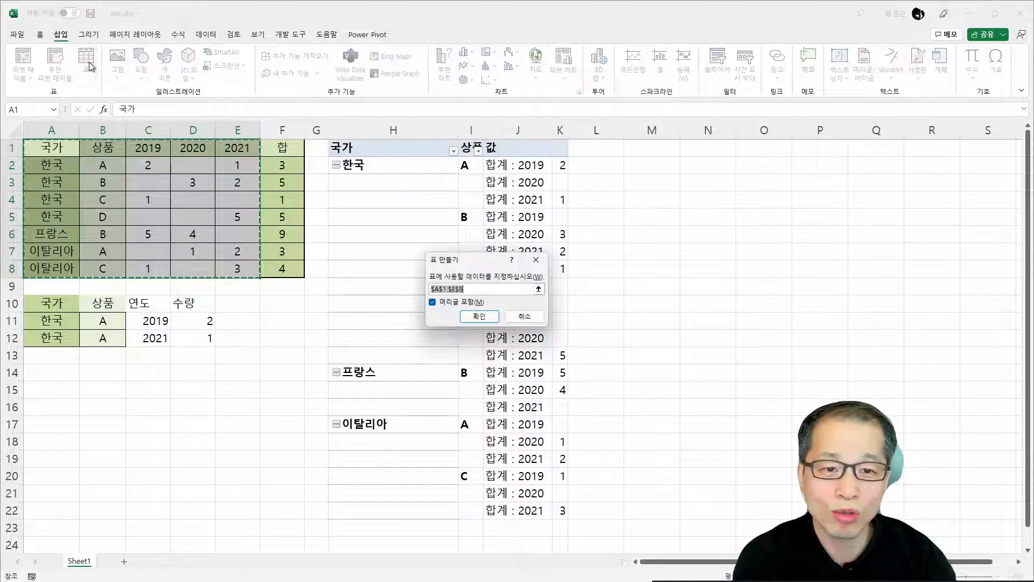
click(479, 317)
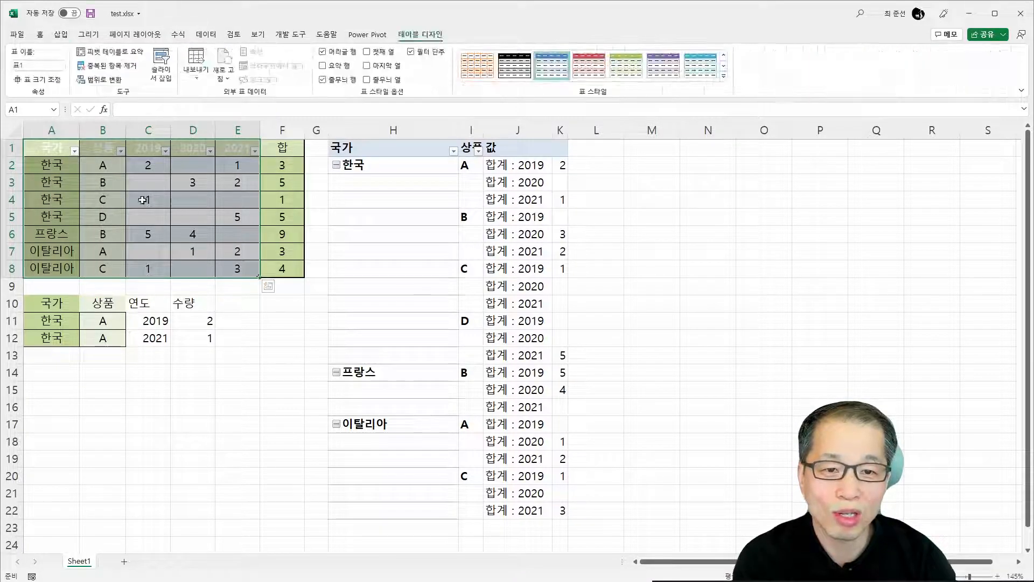
Load the new table into the Power Query editor as a query from table/range.
click(93, 170)
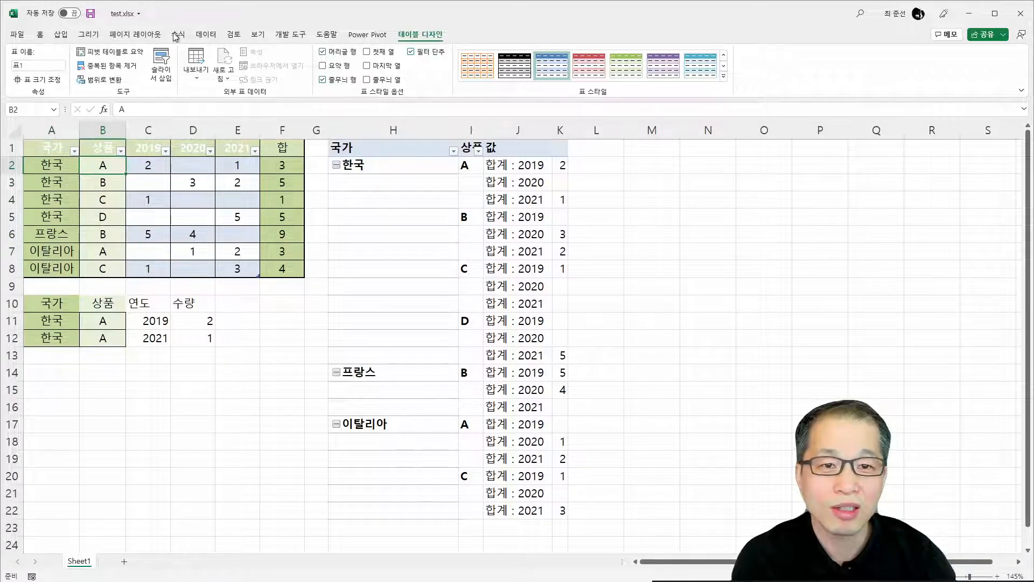
click(211, 34)
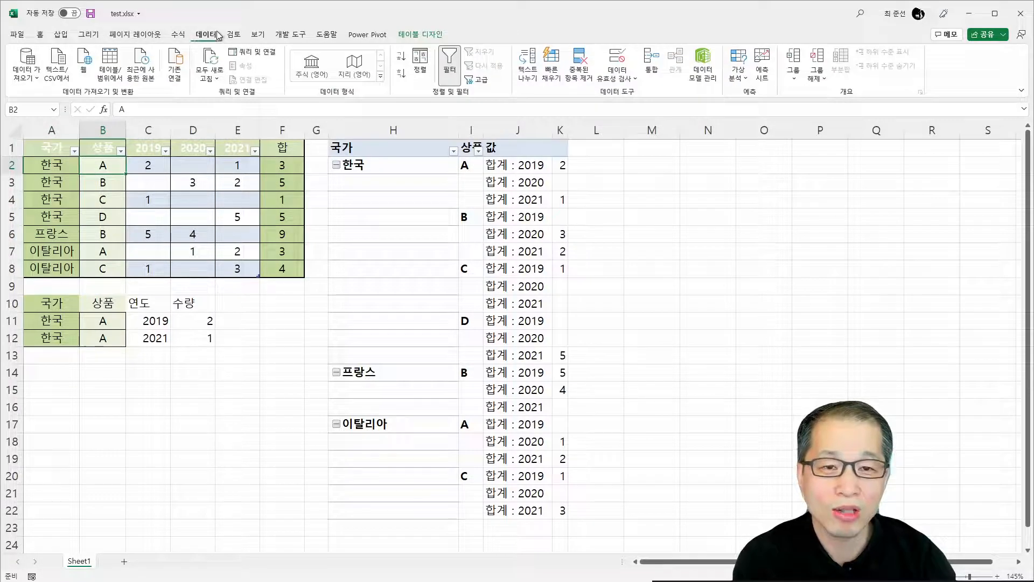
click(115, 69)
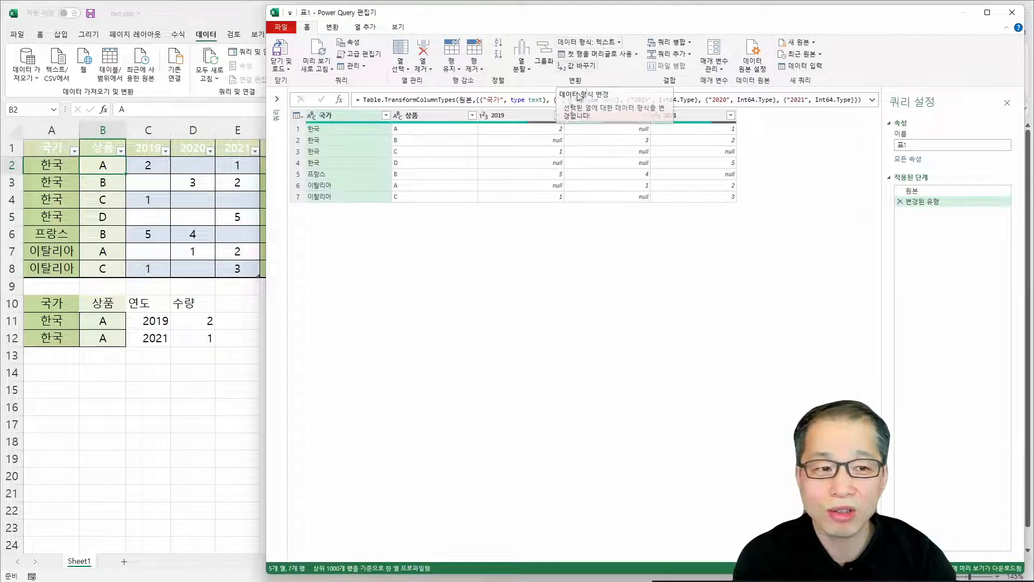
Unpivot the 2019, 2020 and 2021 columns together in the Power Query editor.
click(506, 117)
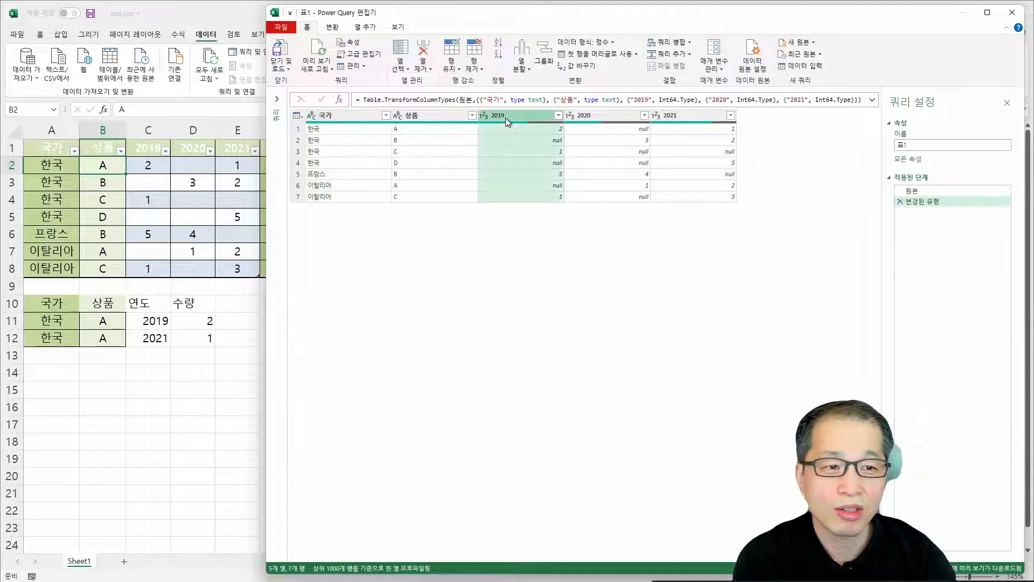
click(597, 118)
click(684, 118)
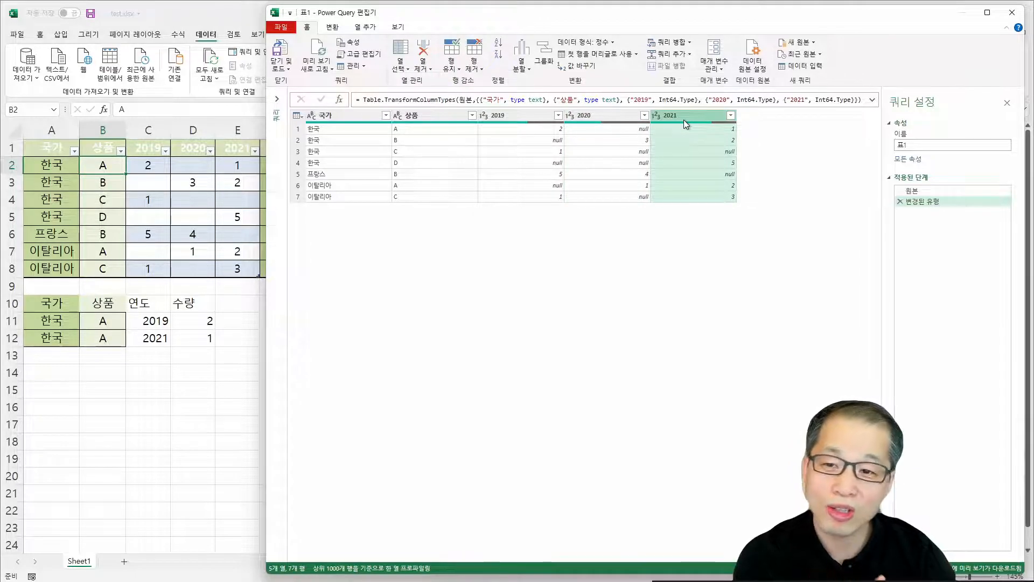
click(492, 117)
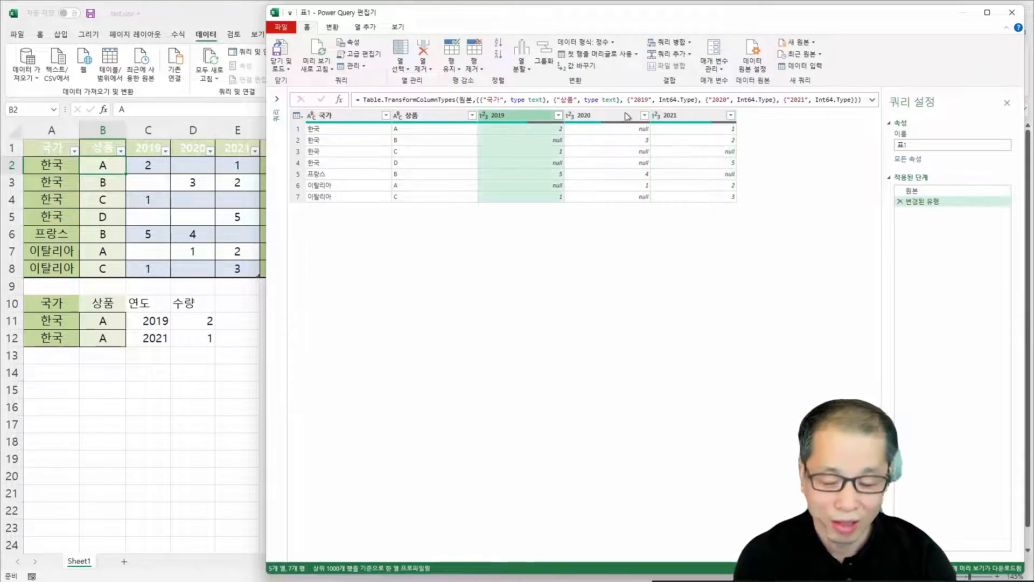
shift+click(675, 116)
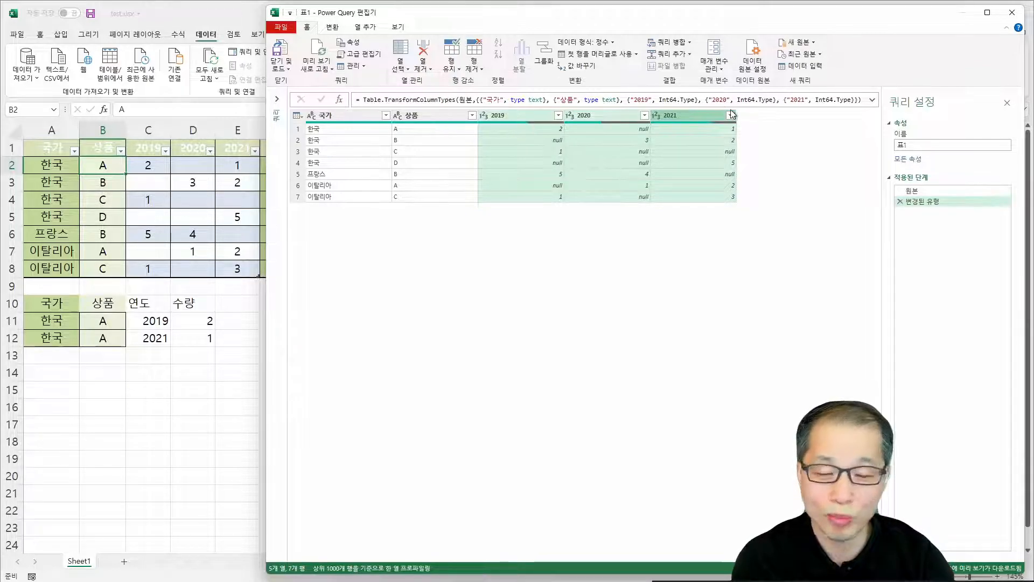
click(335, 27)
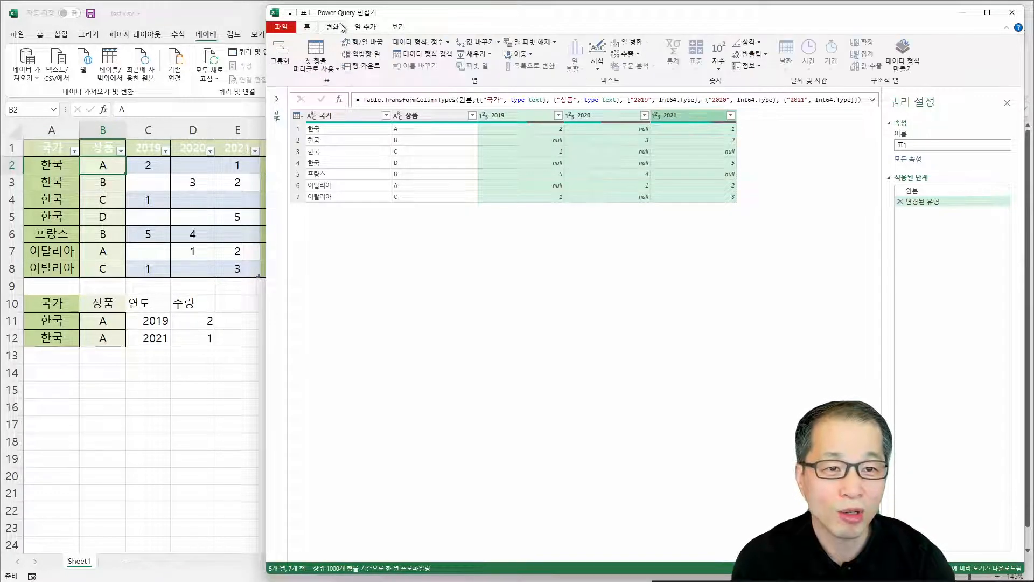
click(531, 43)
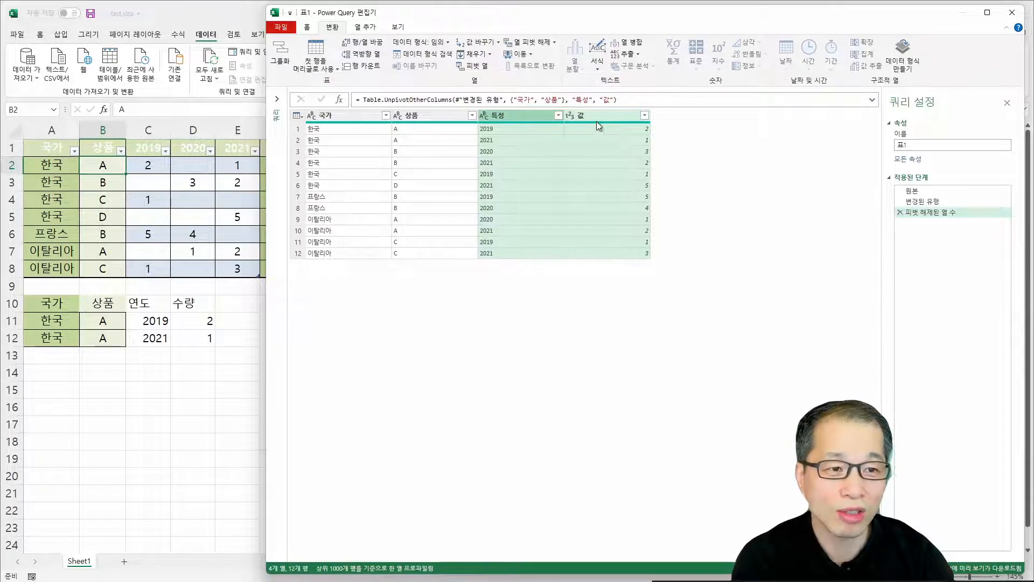
Compare the data at the 변경된 유형 step with the unpivoted data at the 피벗 해제된 열 수 step.
mouse_move(597, 121)
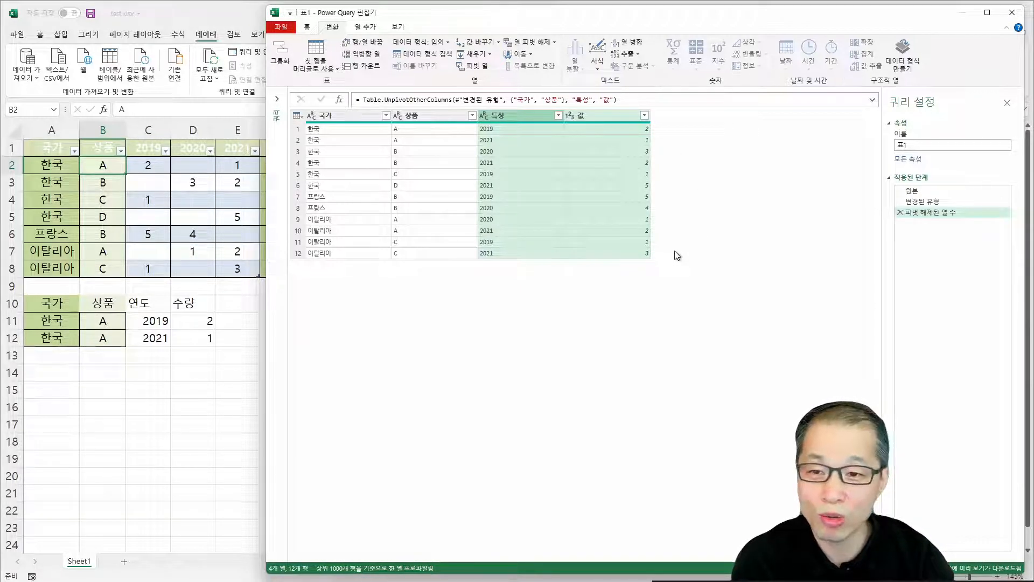
click(920, 204)
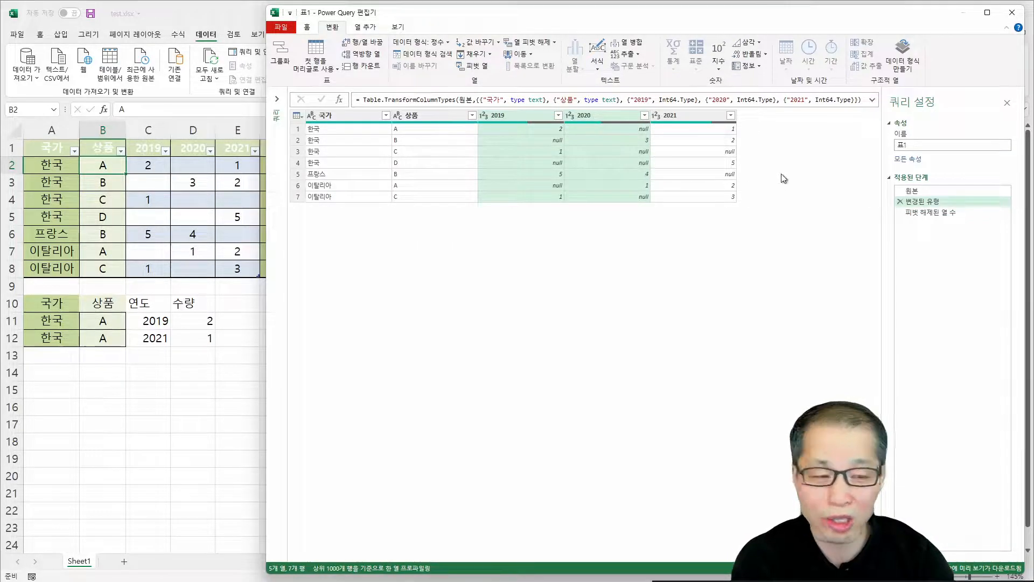
click(937, 212)
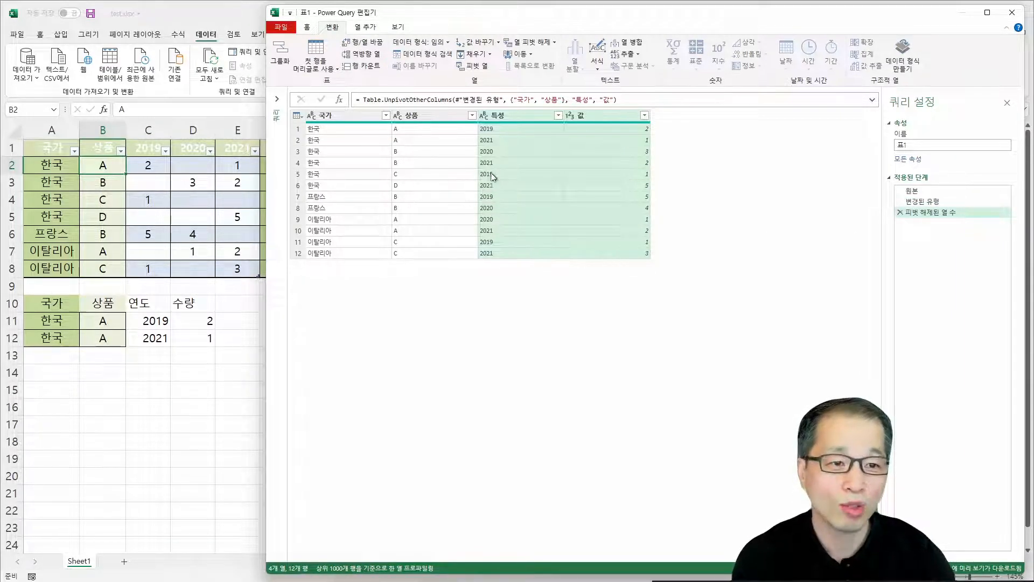
Rename the unpivoted 특성 column to 연도 and the 값 column to 수량.
double_click(505, 114)
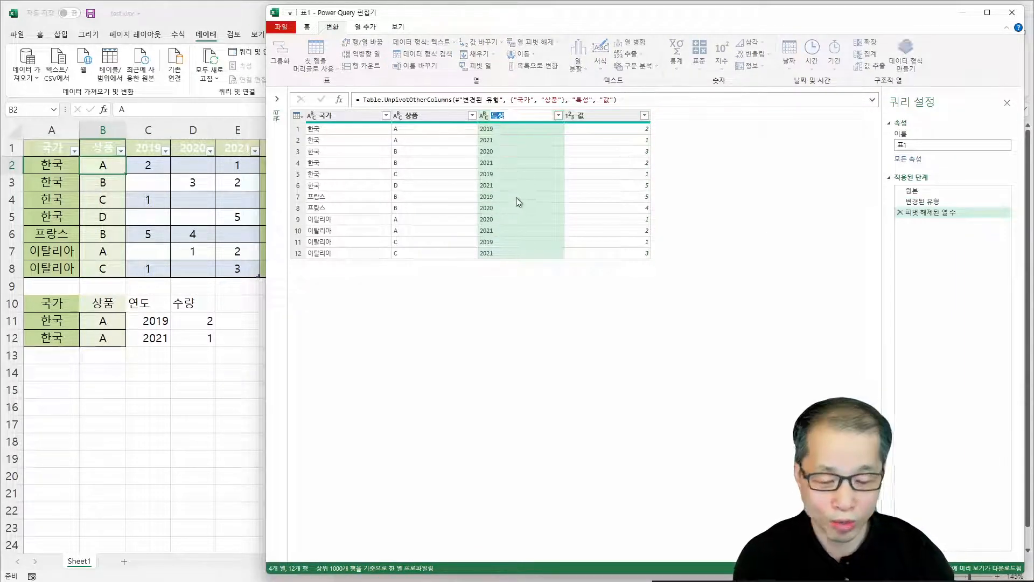
text(DU)
key(BackSpace)
key(BackSpace)
text(연도)
key(Return)
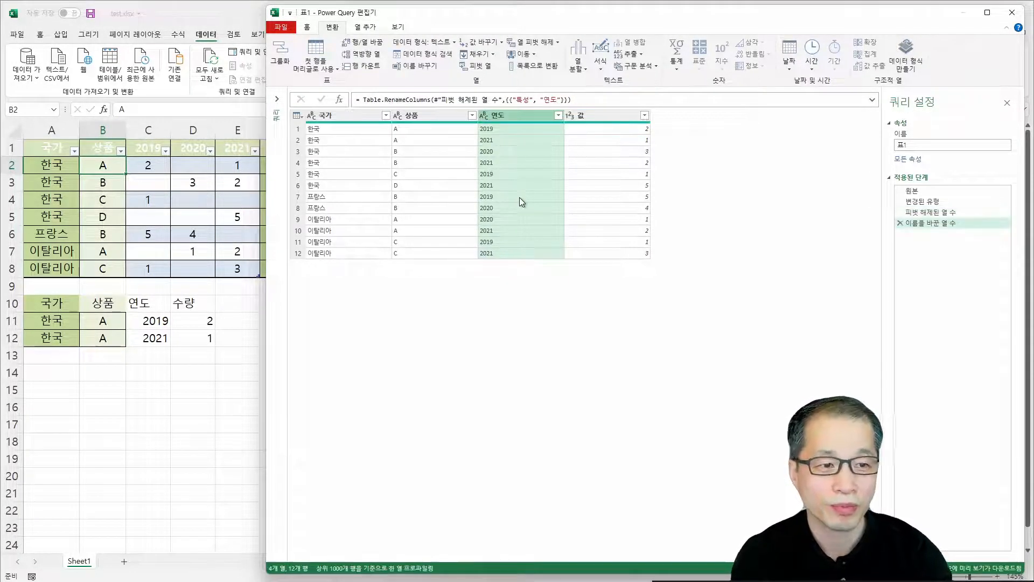
double_click(584, 118)
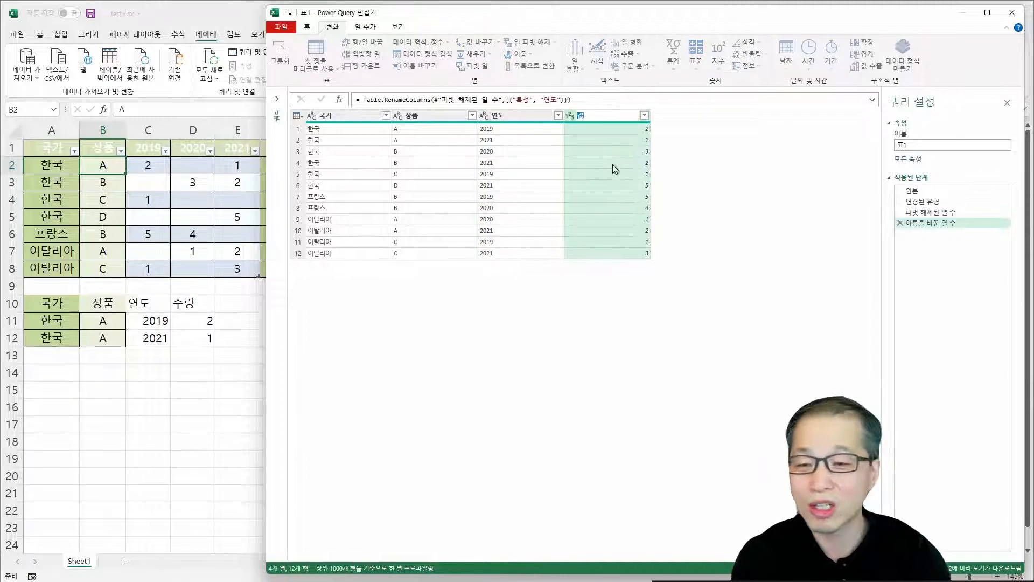
text(수량)
key(Return)
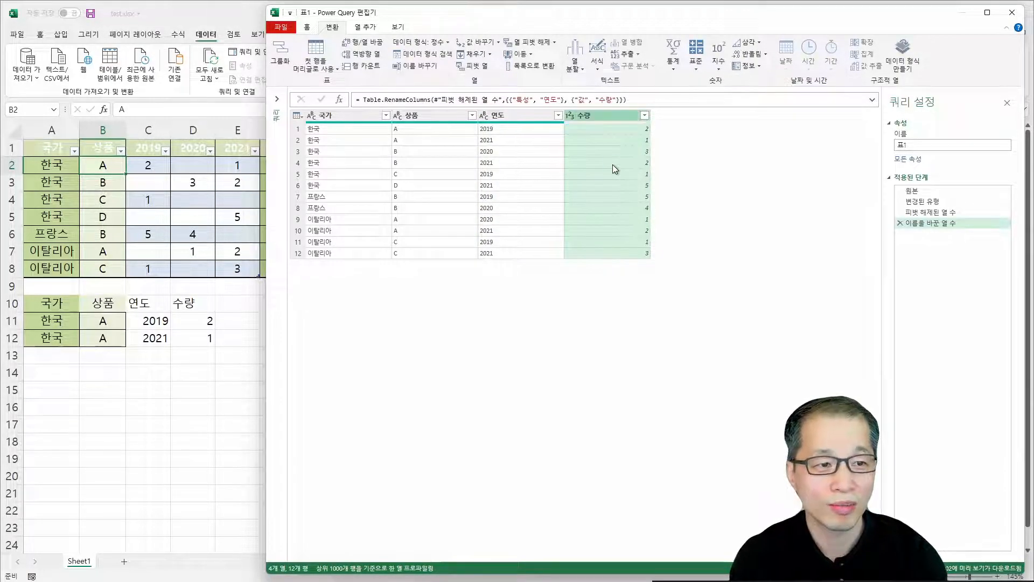
Name the query 변환.
double_click(902, 146)
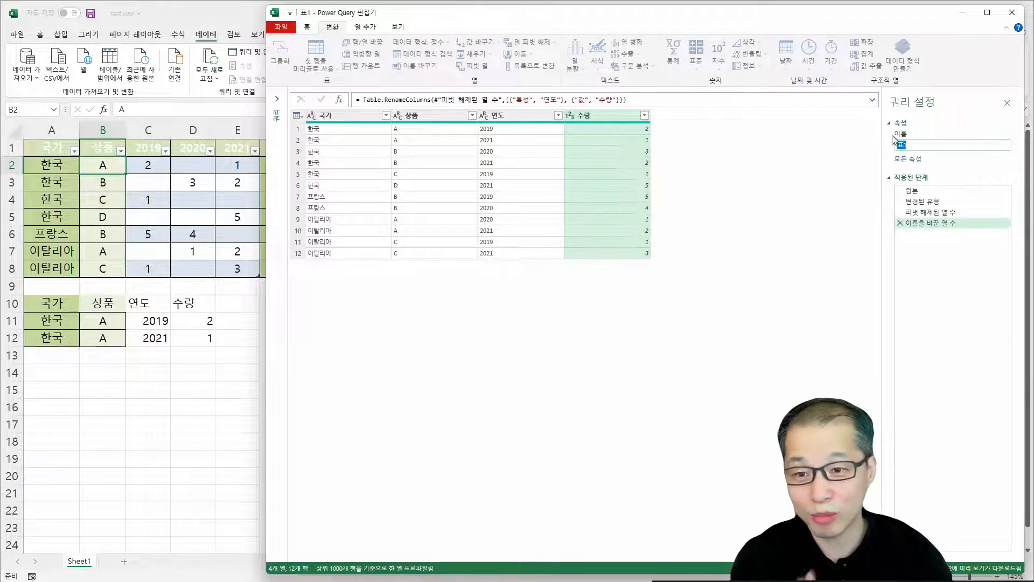
text(변환)
key(Return)
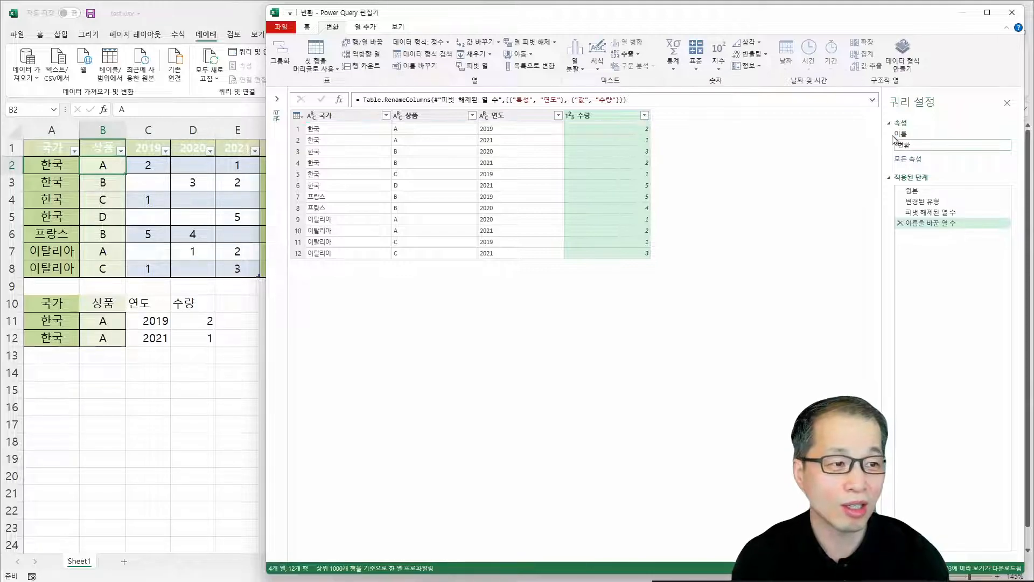
Close the query editor and load the query as a PivotTable report in the existing worksheet at Sheet1 cell M1.
click(307, 28)
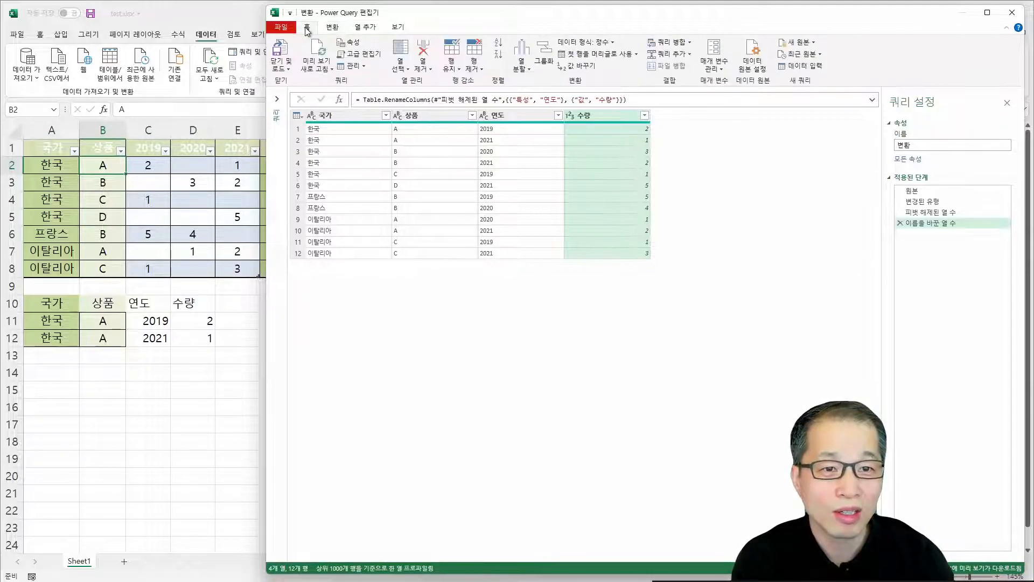
click(283, 70)
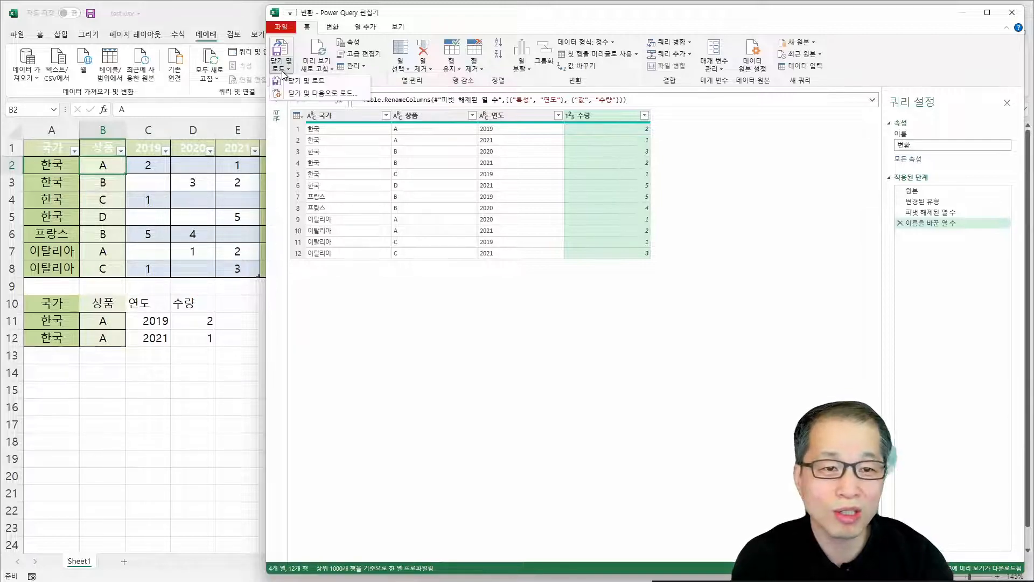
click(309, 94)
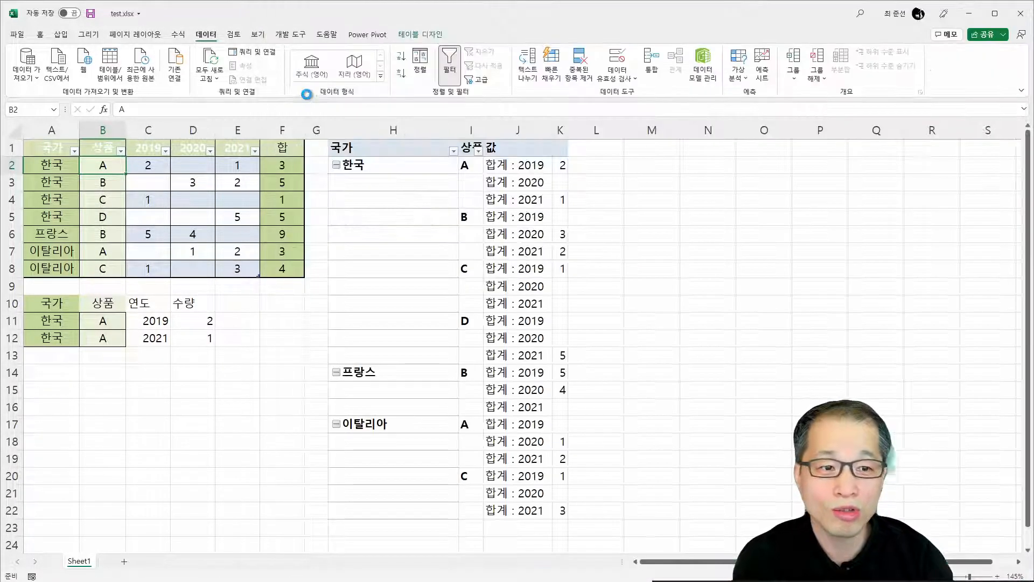
drag(492, 195, 746, 169)
click(718, 205)
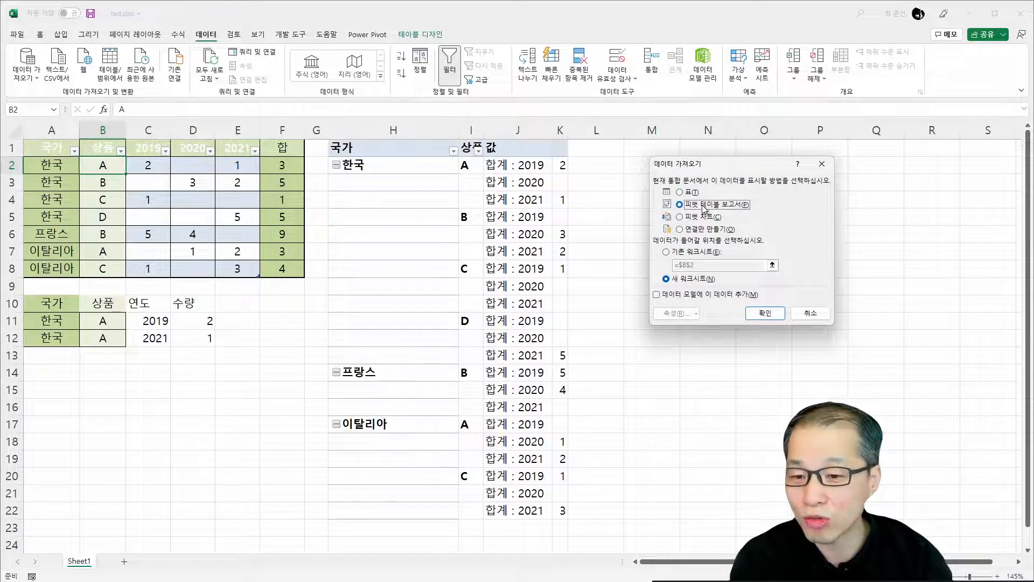
click(700, 252)
click(650, 146)
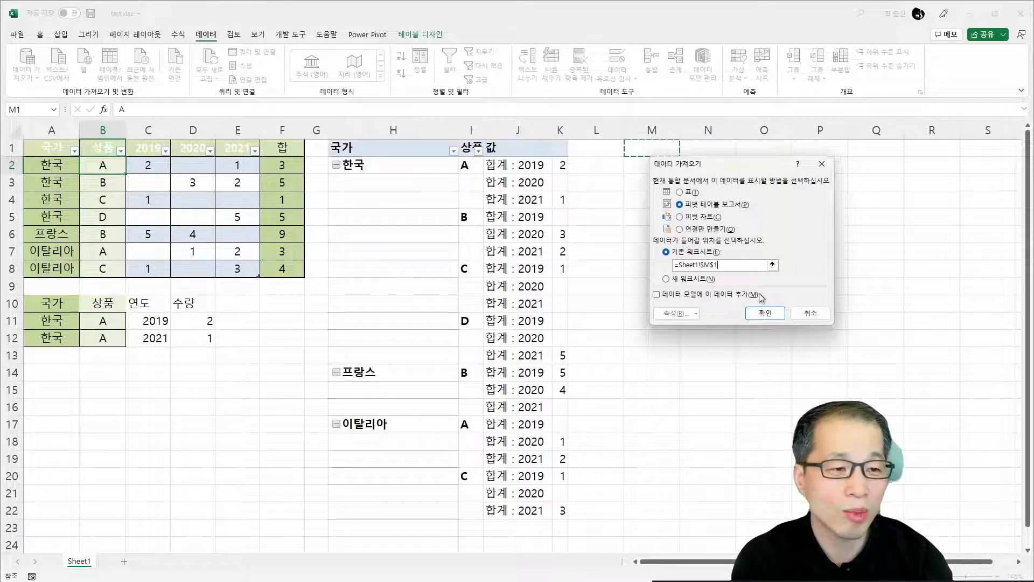
click(765, 313)
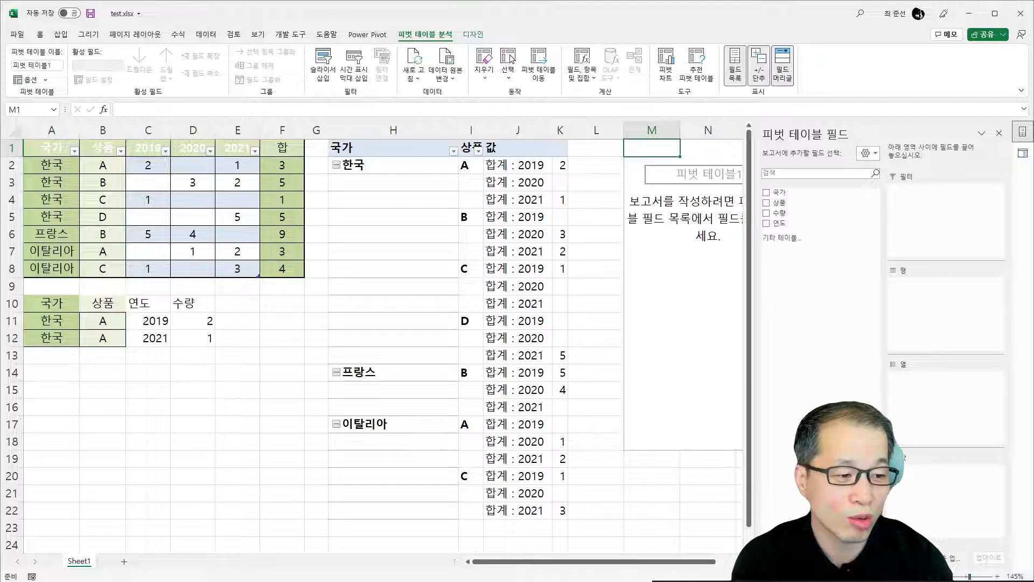
Build the new pivot table with 국가, 상품 and 연도 as rows and the sum of 수량 as values.
scroll(373, 337, down, 3)
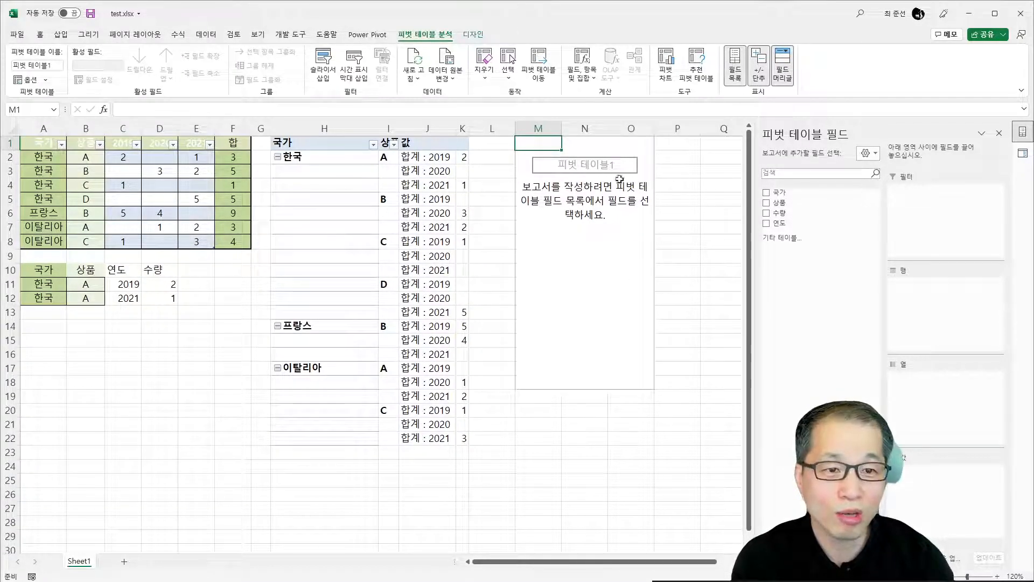
click(768, 194)
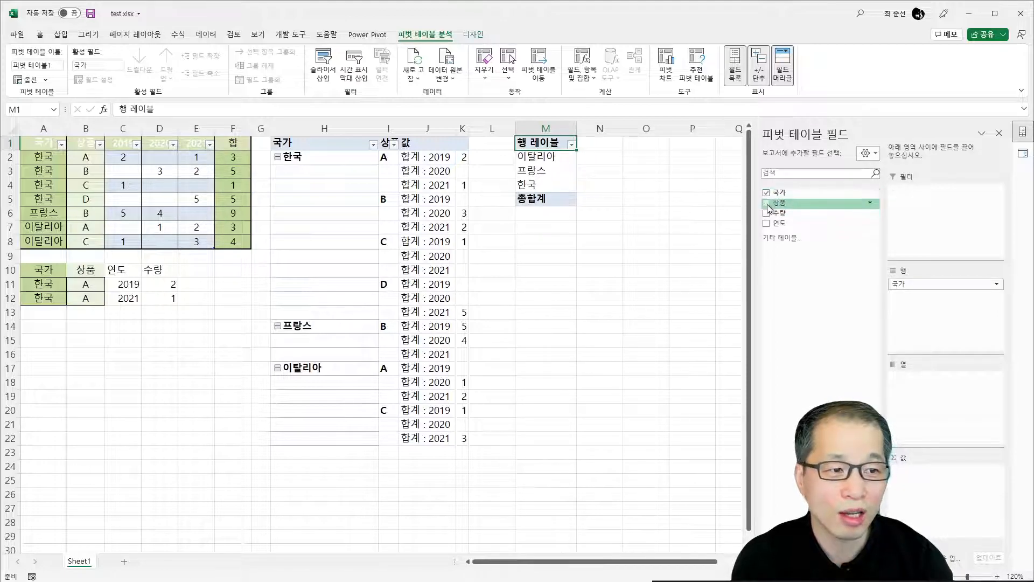
click(766, 204)
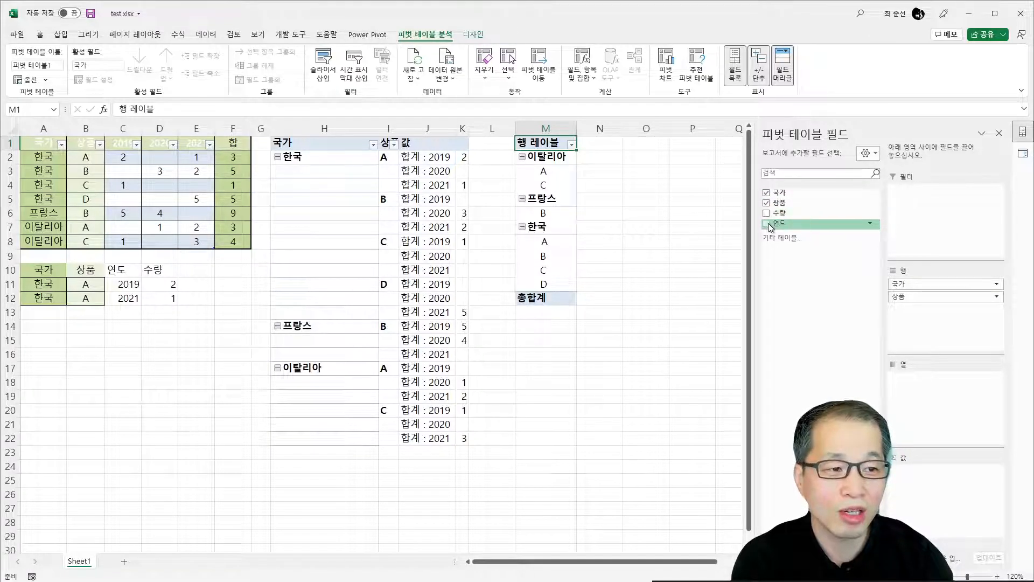
click(767, 223)
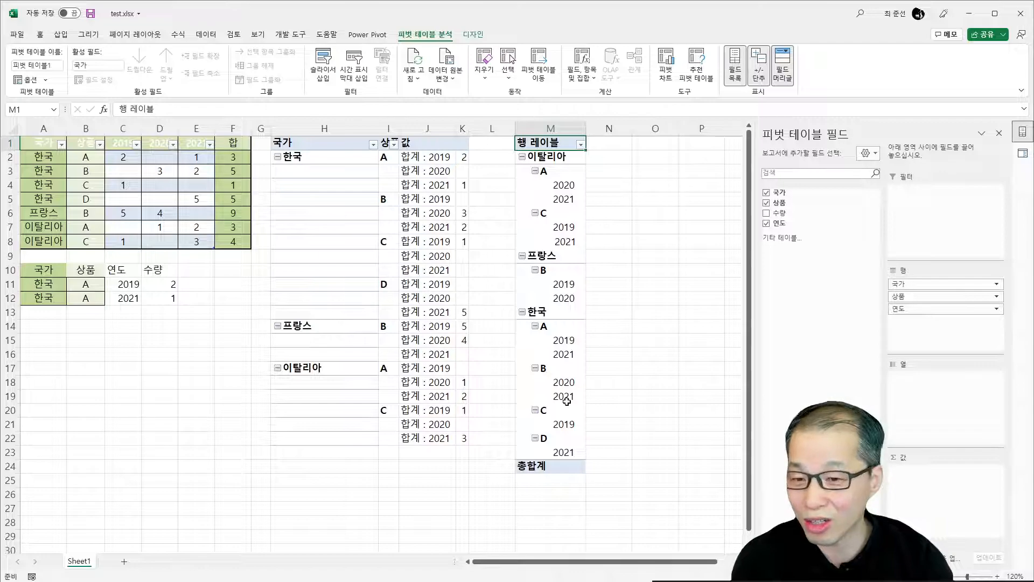
click(767, 214)
Compare the new pivot table's layout with the source table and the older pivot table that uses separate year fields.
mouse_move(560, 186)
mouse_down()
mouse_move(628, 197)
mouse_move(625, 171)
mouse_move(549, 171)
mouse_up()
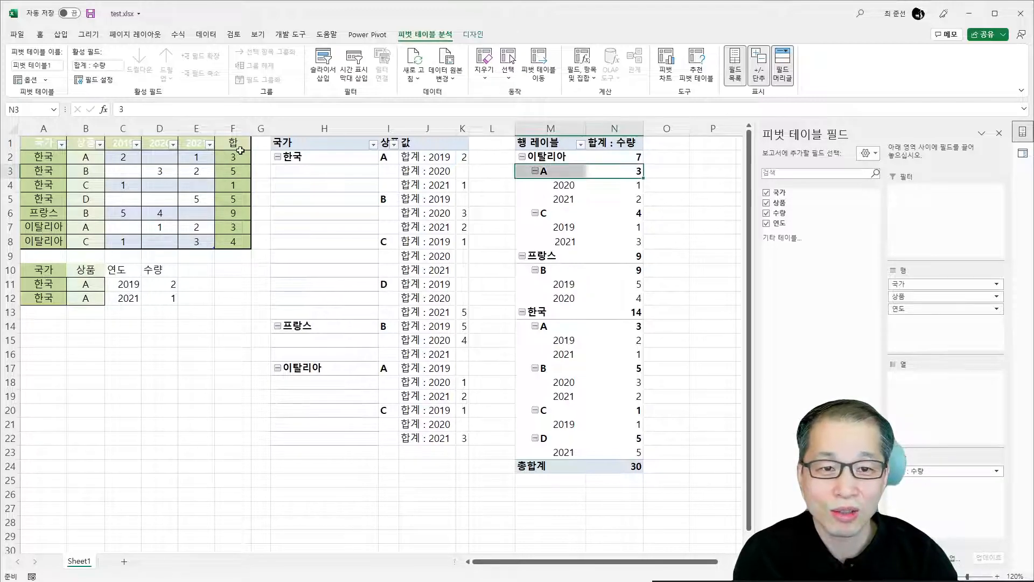
drag(243, 143, 231, 242)
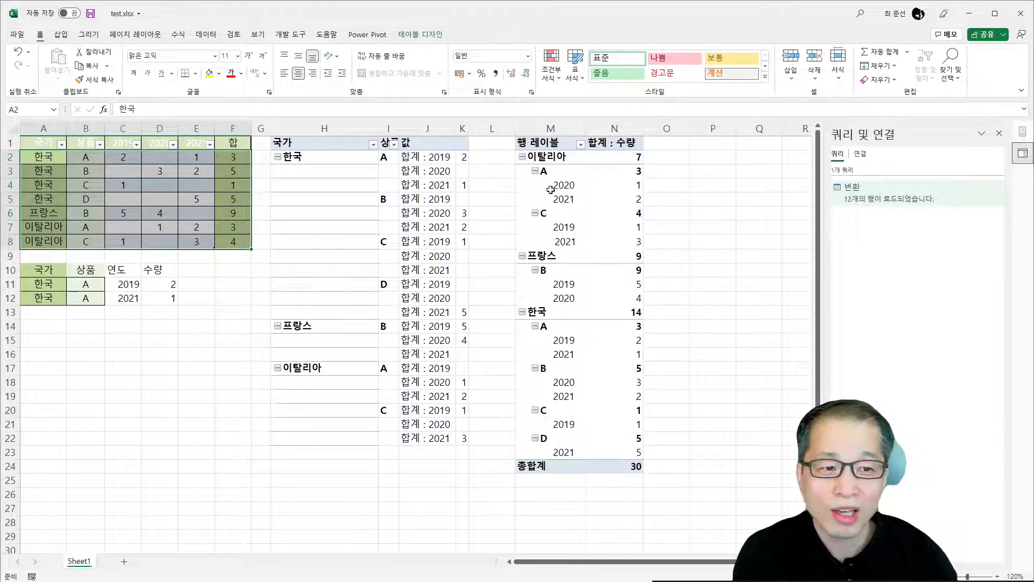
drag(554, 171, 572, 456)
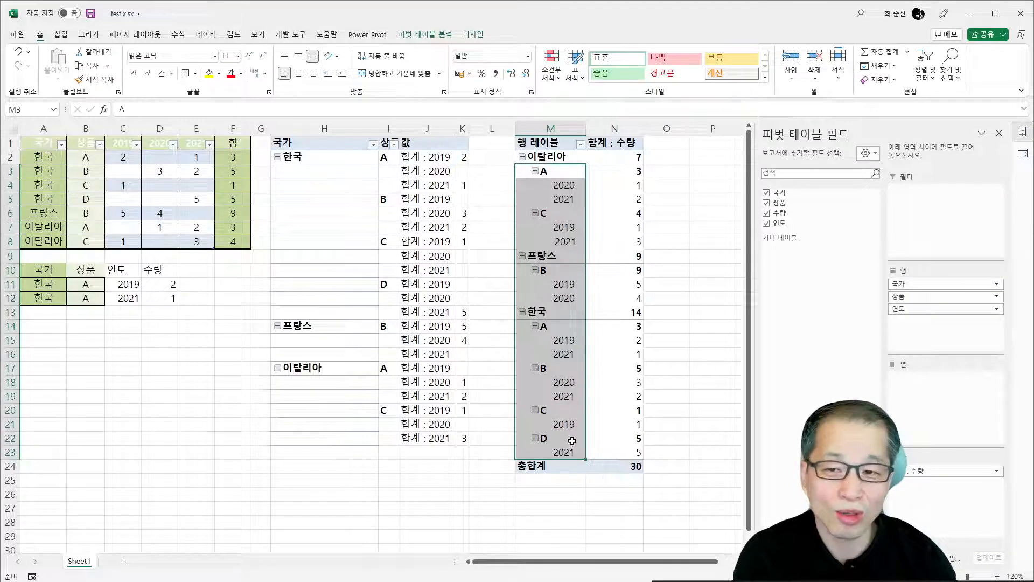
drag(124, 157, 135, 242)
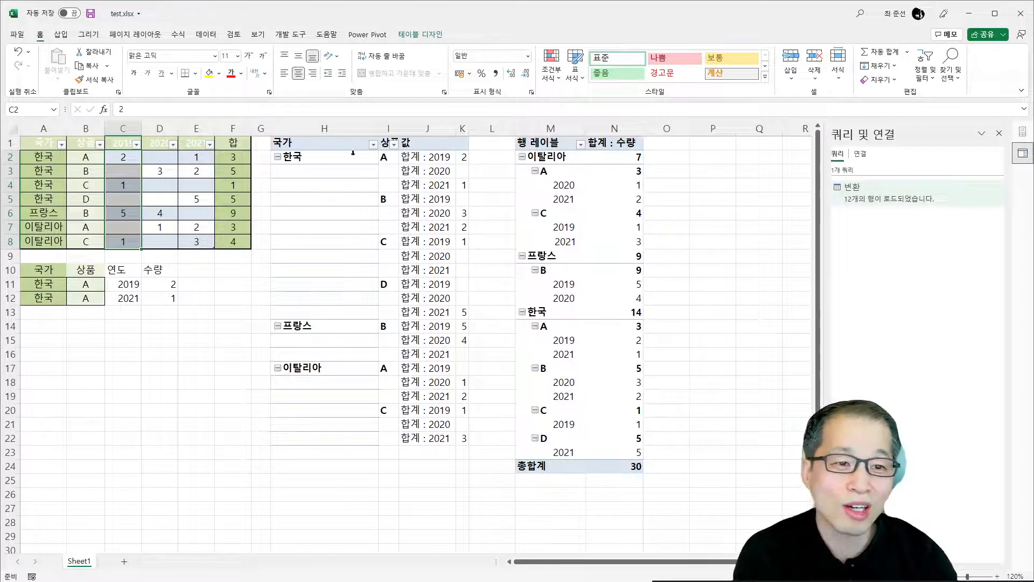
click(315, 153)
click(316, 157)
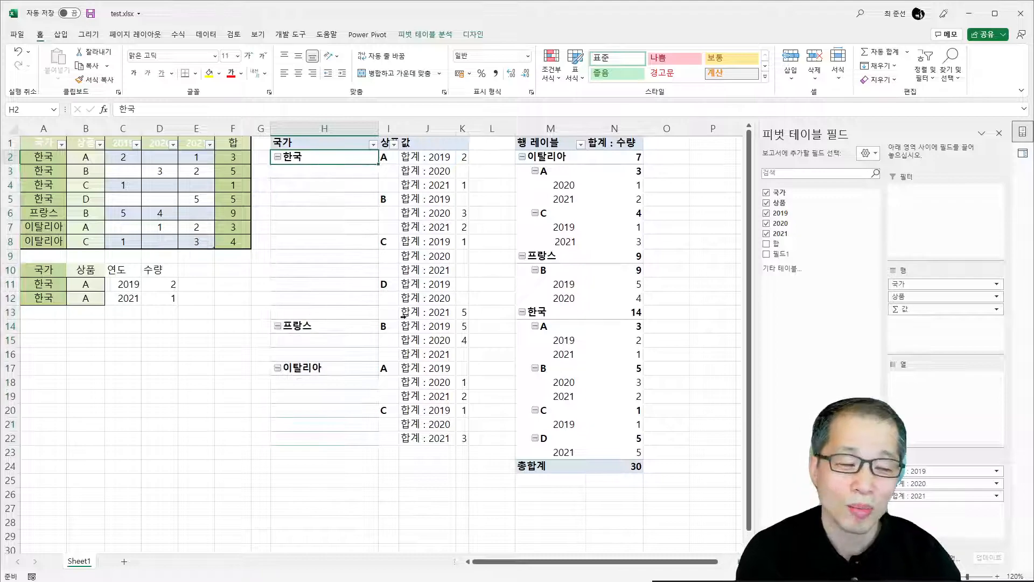